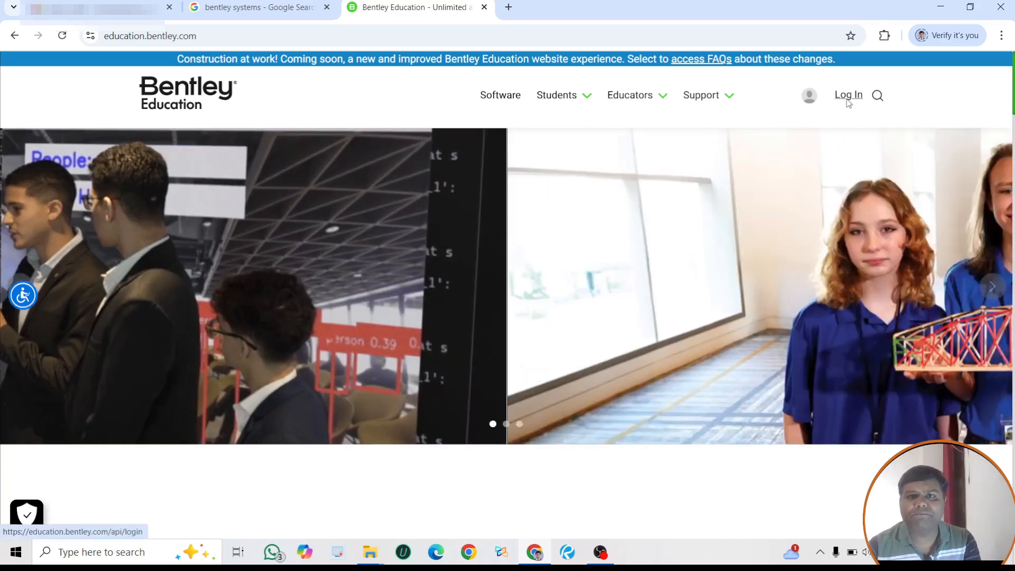
Step: Open the Bentley sign-in page from the Log In link on education.bentley.com
left_click(848, 102)
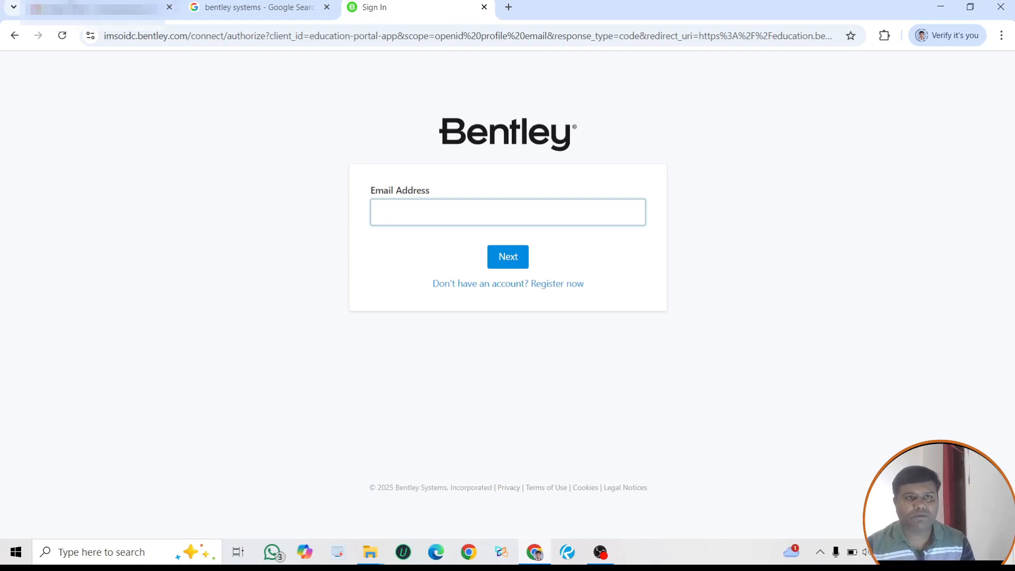
Step: Check which Google account is signed in to Gmail, then return to the Bentley sign-in tab
left_click(95, 8)
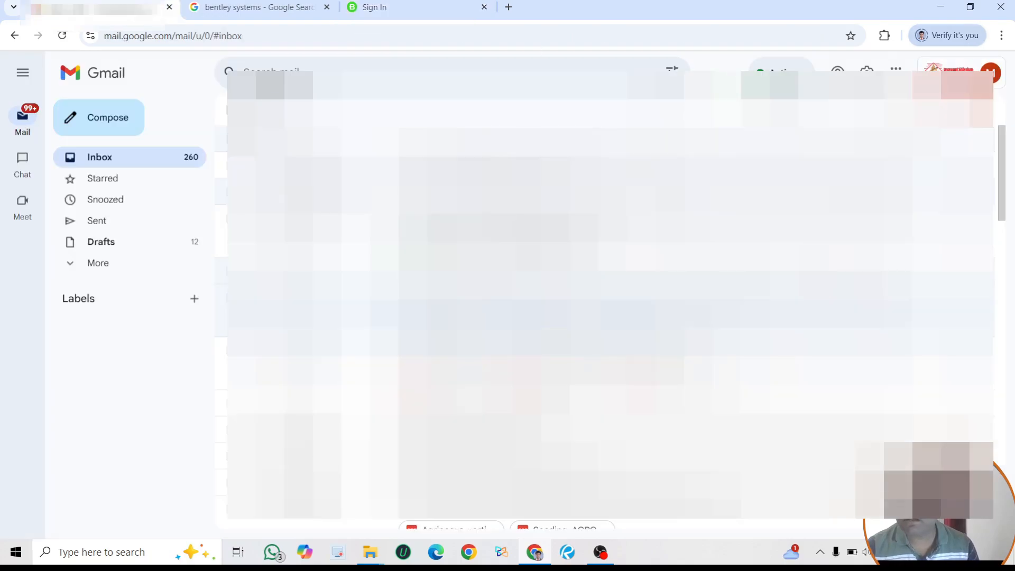
left_click(988, 74)
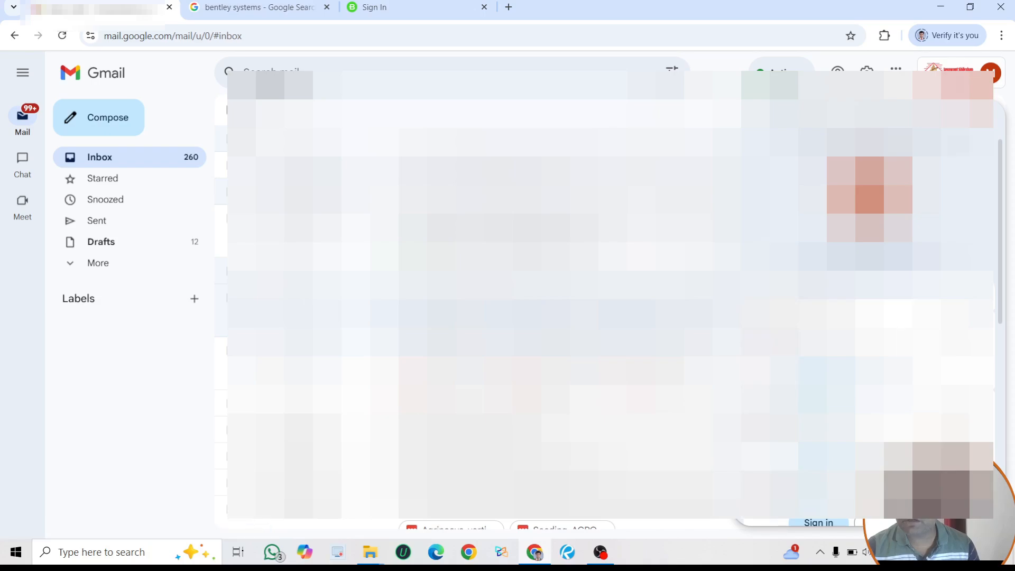
left_click(378, 12)
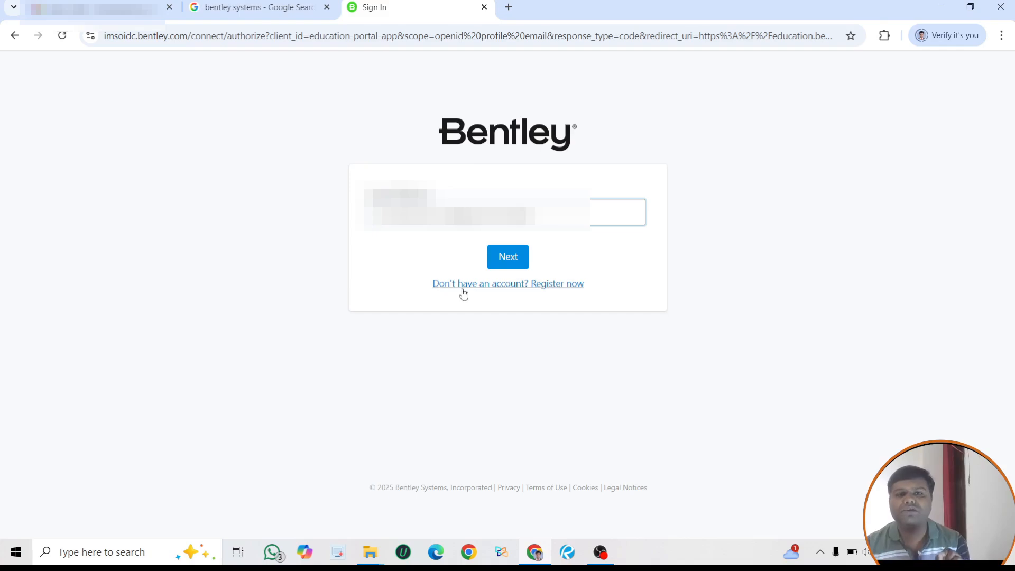
Step: Start a new Bentley registration, pasting the e-mail address and entering first, middle and last names
left_click(548, 286)
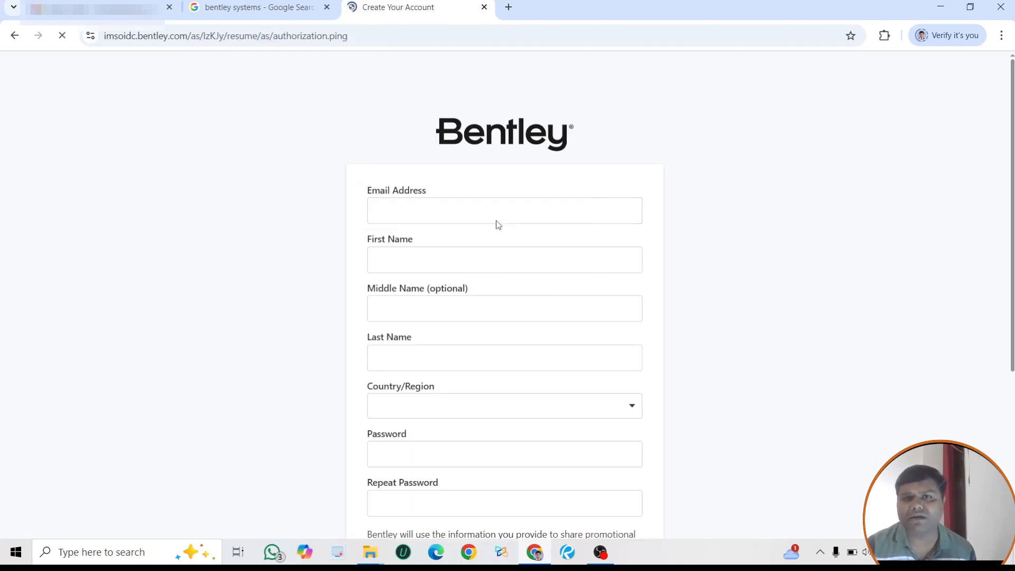
left_click(496, 213)
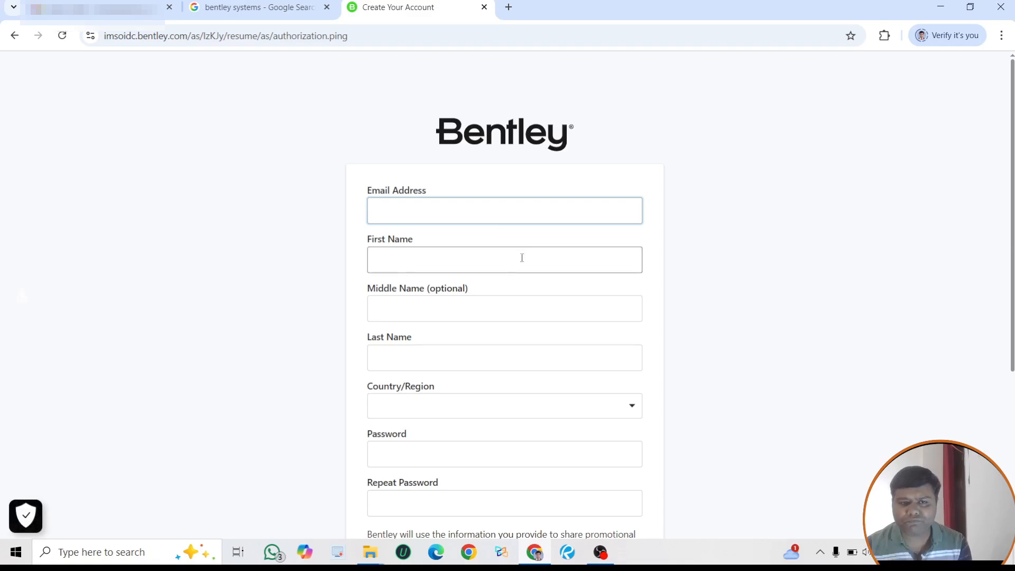
scroll(523, 259, "down", 3)
scroll(519, 263, "up", 3)
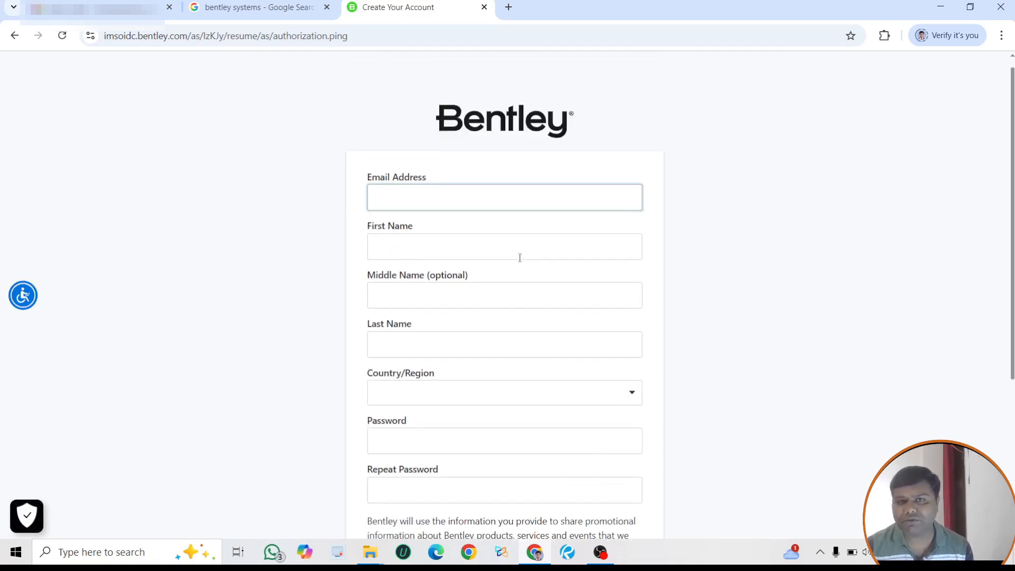
key("ctrl+v")
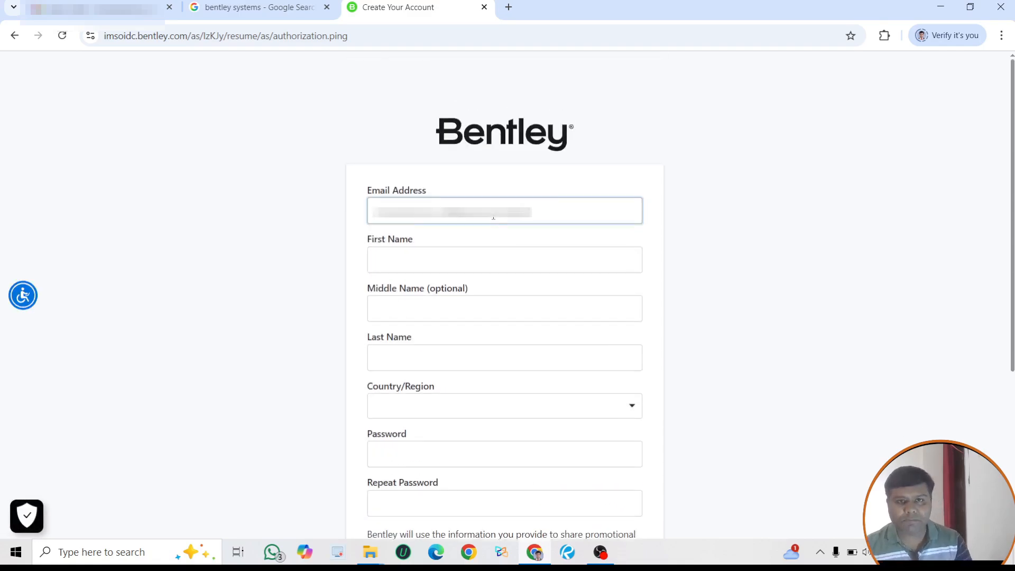
left_click(471, 262)
type("Suresh")
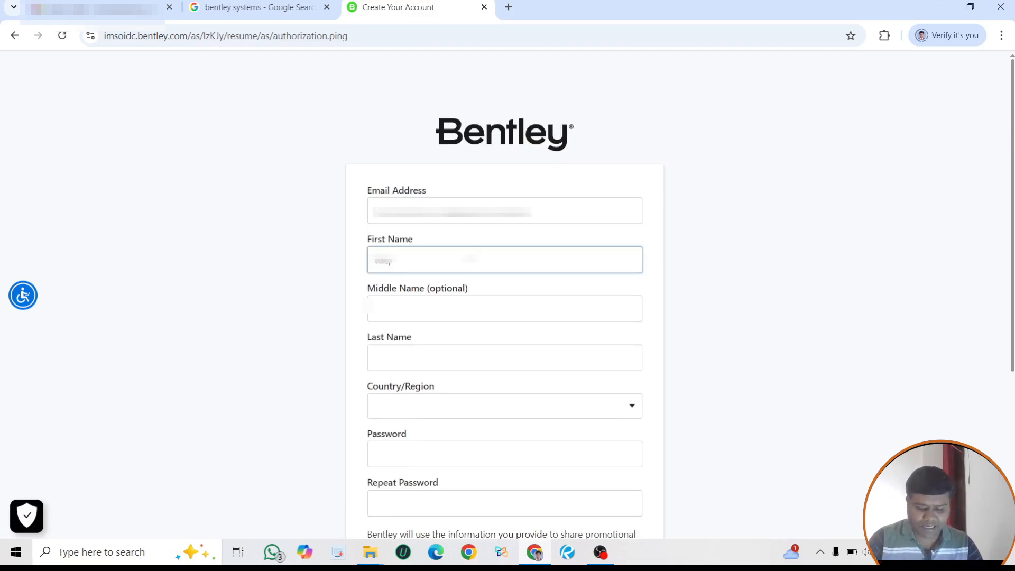
type("n")
key("BackSpace")
key("BackSpace")
key("BackSpace")
key("BackSpace")
key("BackSpace")
key("BackSpace")
key("BackSpace")
type("•••••")
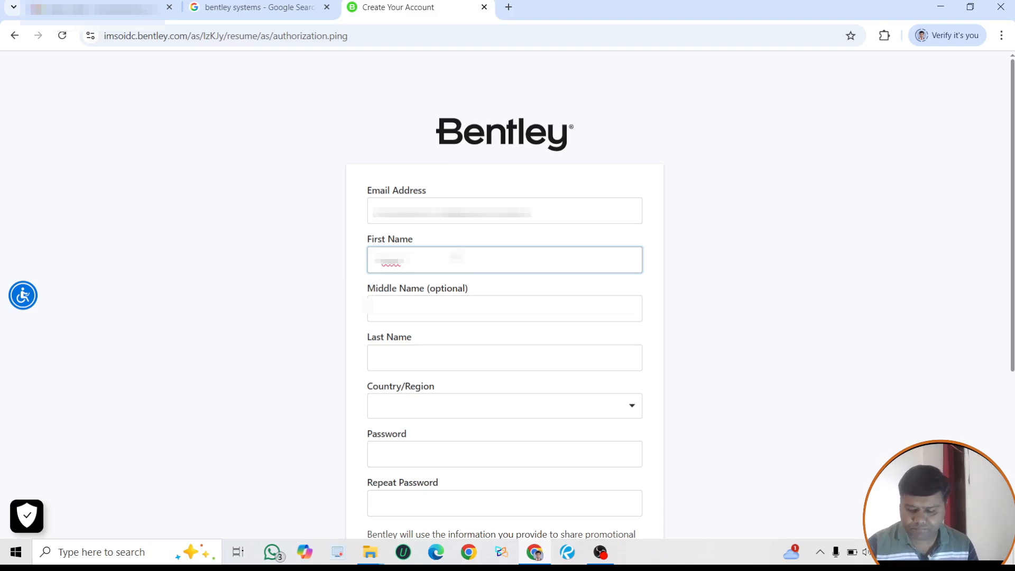
left_click(455, 307)
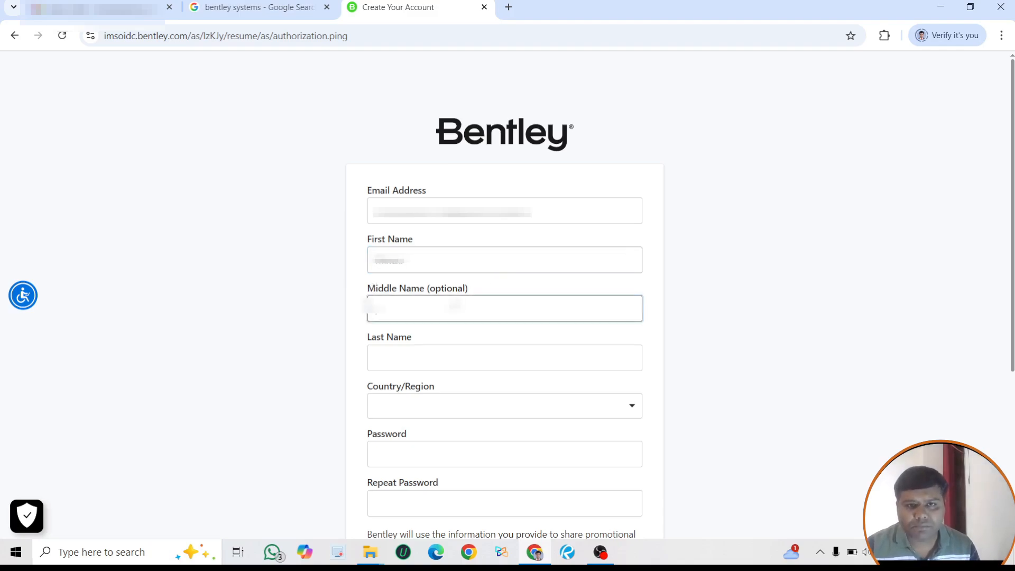
type("Kum")
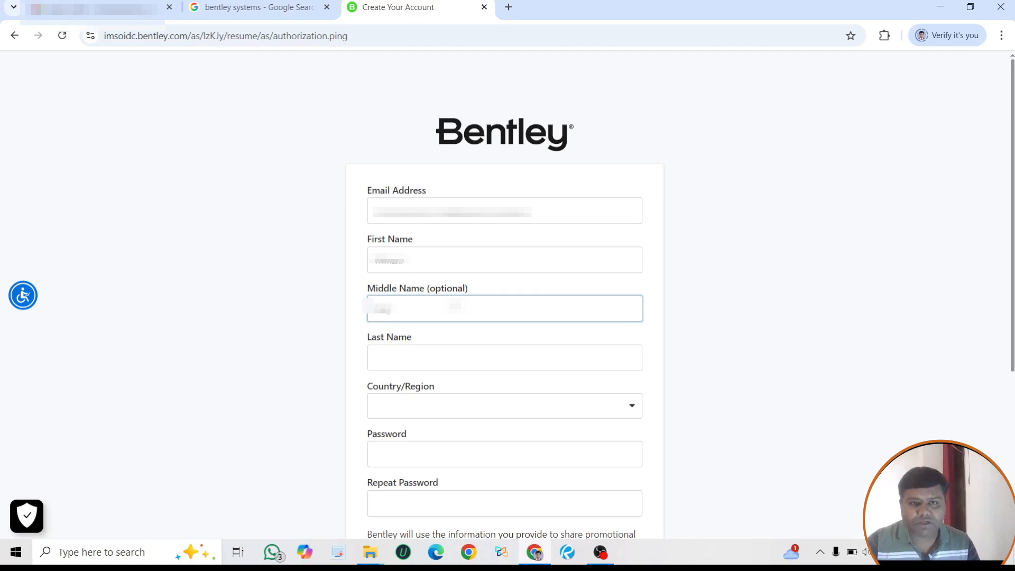
left_click_drag(390, 309, 348, 316)
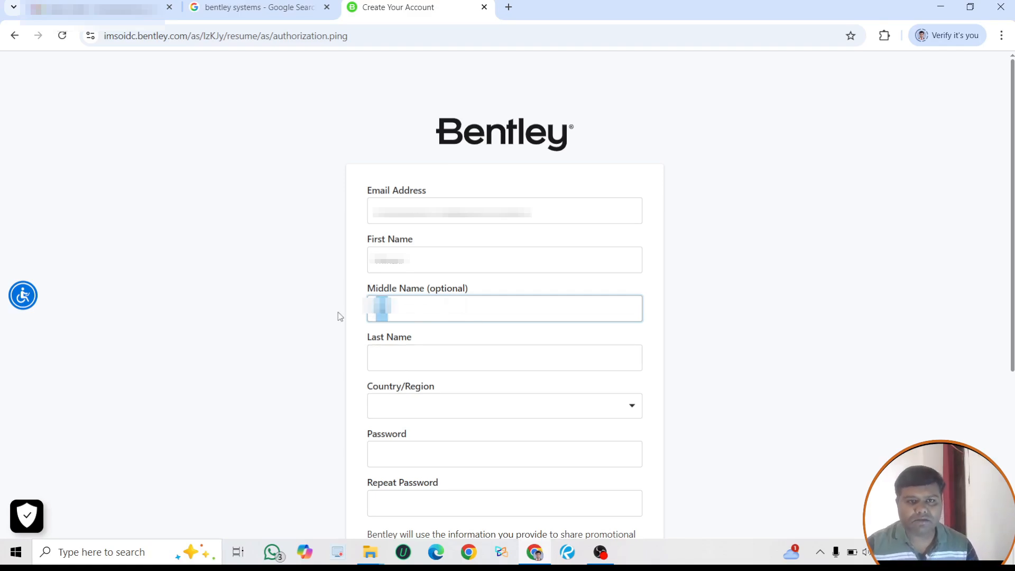
left_click(411, 365)
type("Singh")
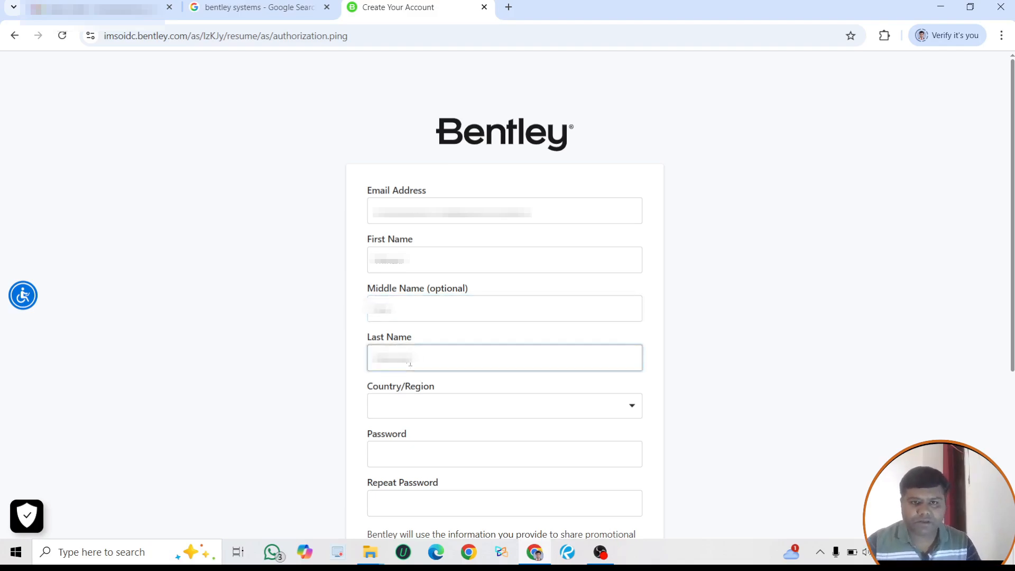
Step: Choose India as the country, enter and confirm the account password, and create the account
left_click(428, 407)
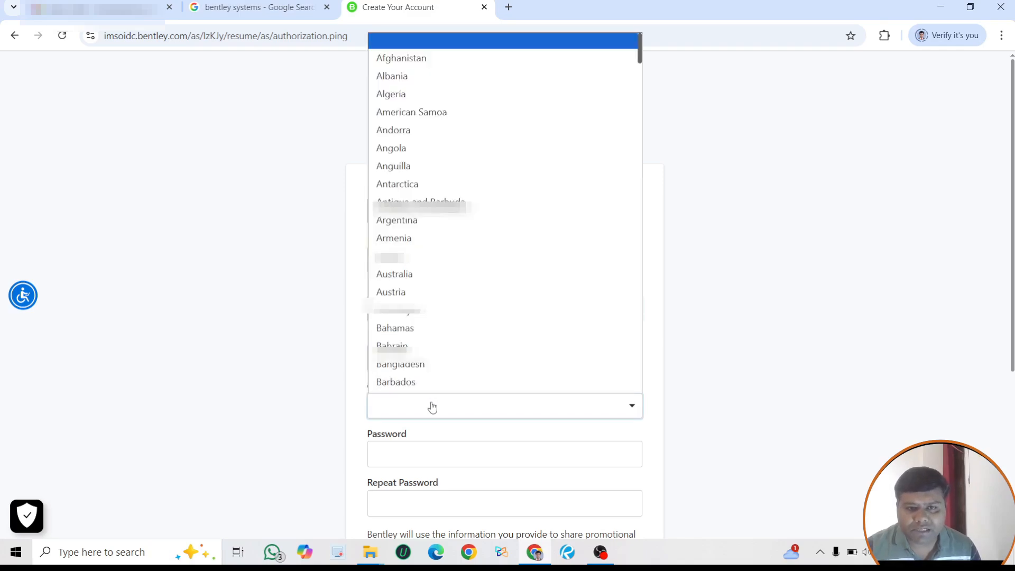
type("in")
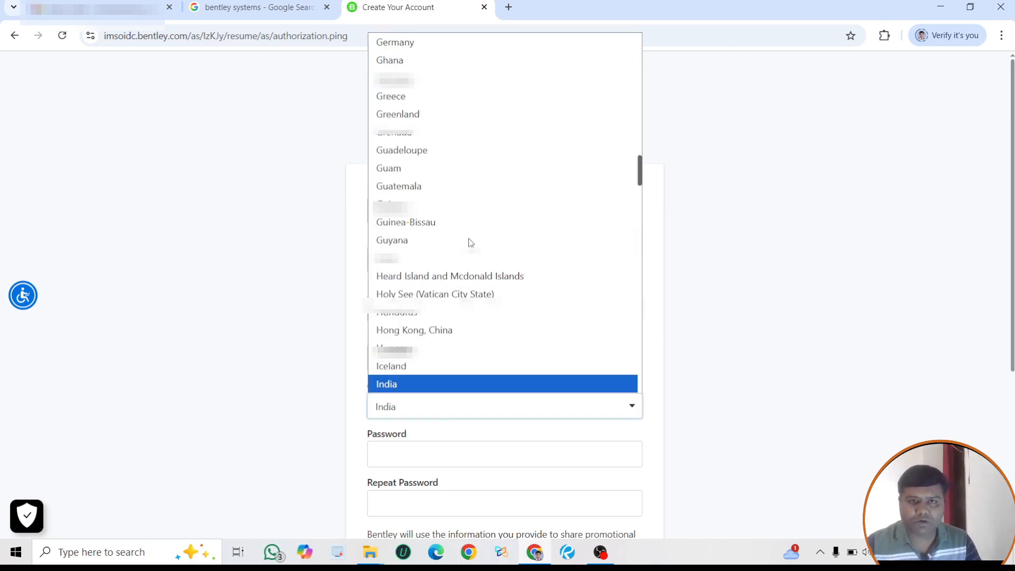
left_click(437, 385)
scroll(581, 344, "down", 3)
left_click(498, 317)
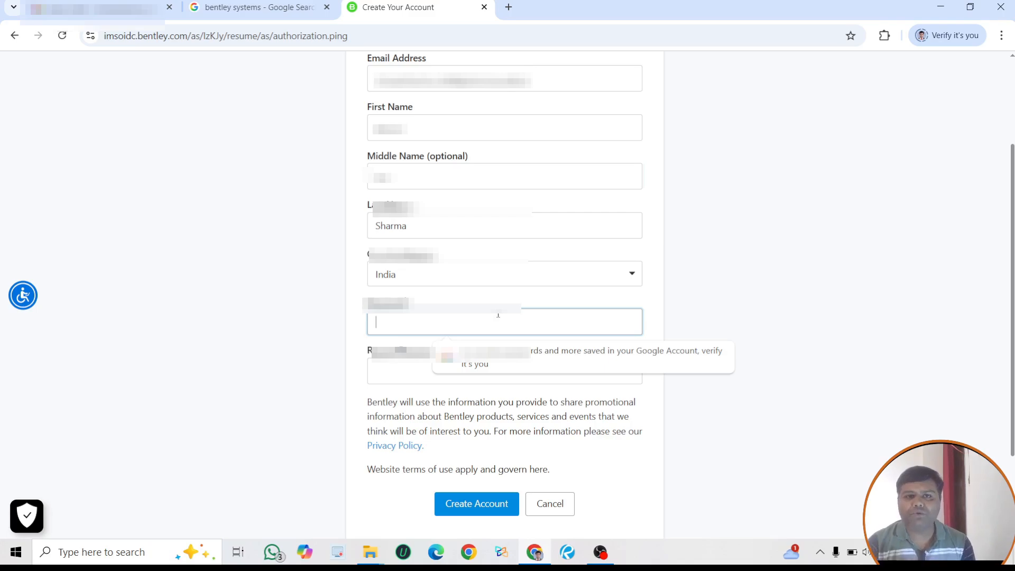
type("••••••")
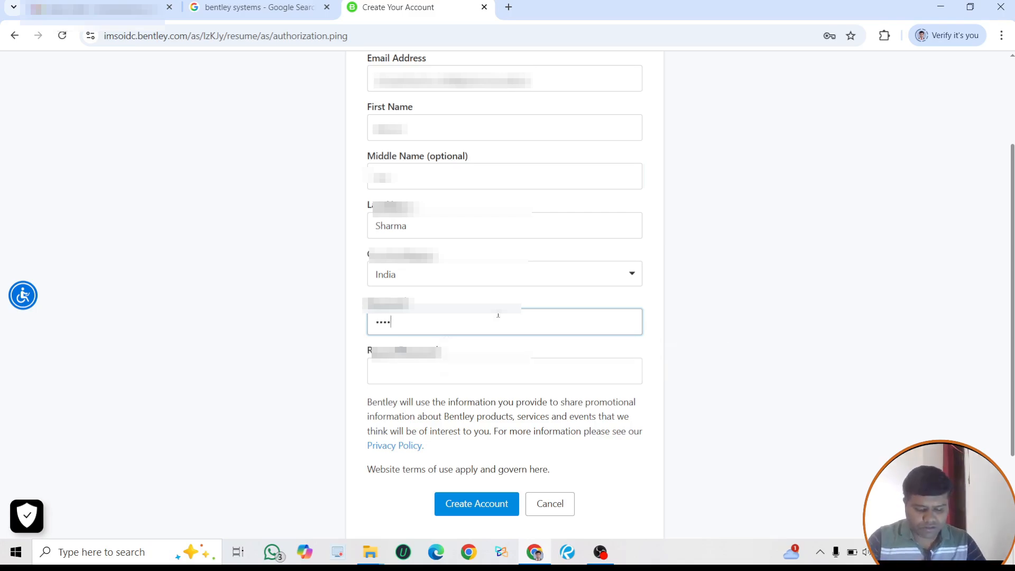
type("•")
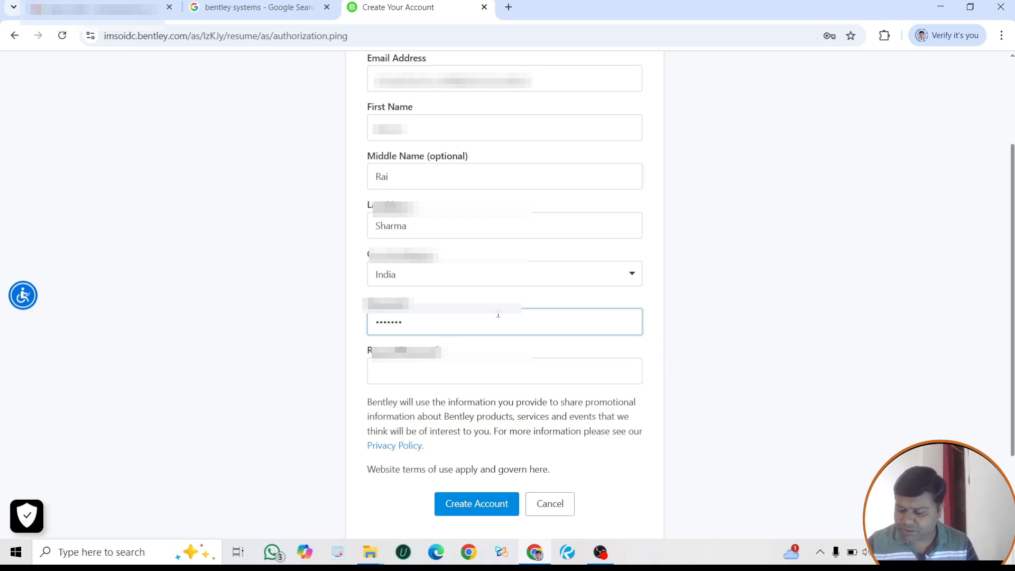
type("•••••")
left_click(494, 376)
type("••••••••••••")
scroll(507, 391, "down", 1)
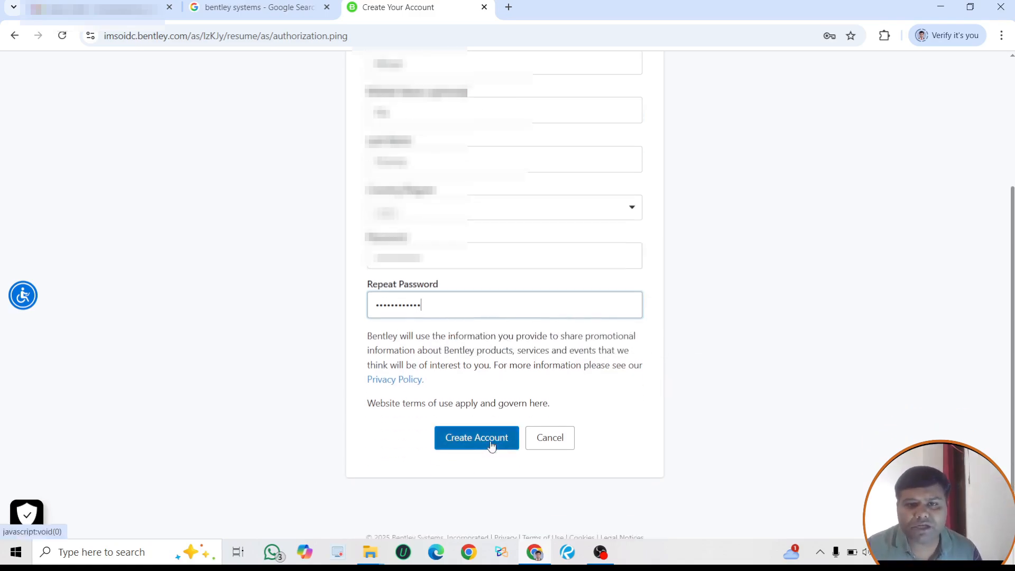
left_click(476, 446)
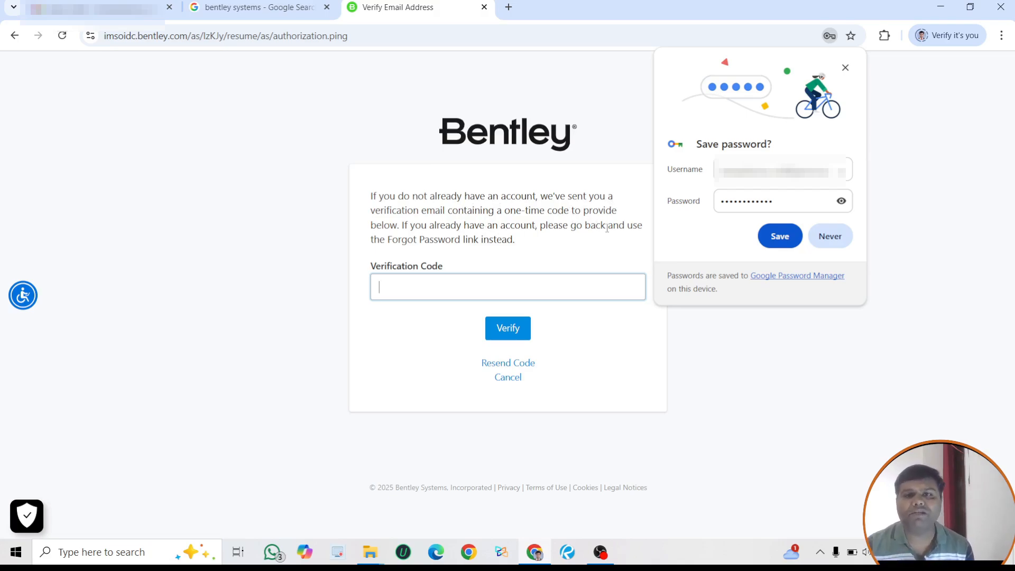
Step: Decline Chrome's offer to save the password, staying on the Verify Email Address page
left_click(832, 240)
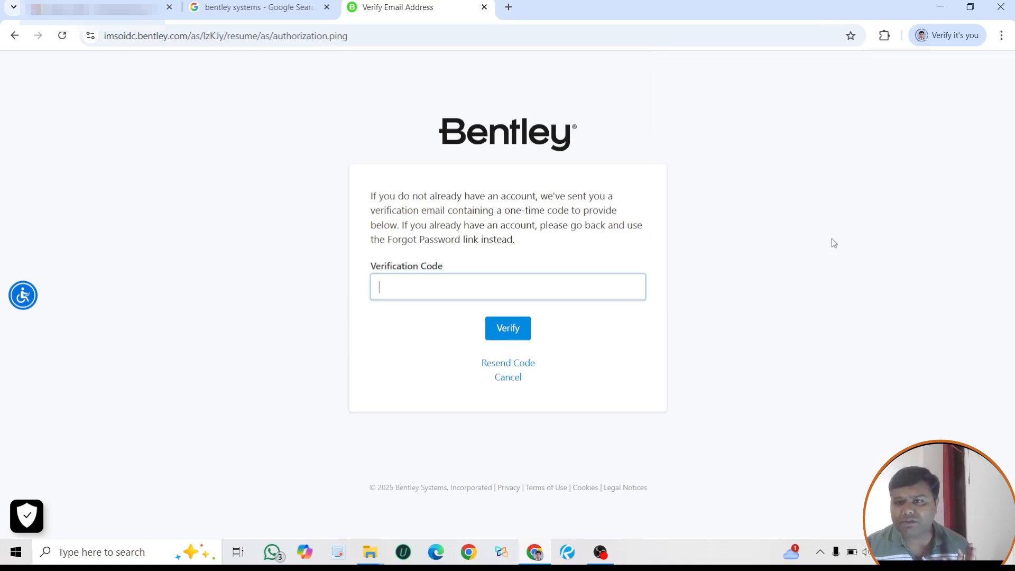
Step: Refresh the Gmail inbox for the code, then have Bentley send a new verification code
left_click(108, 11)
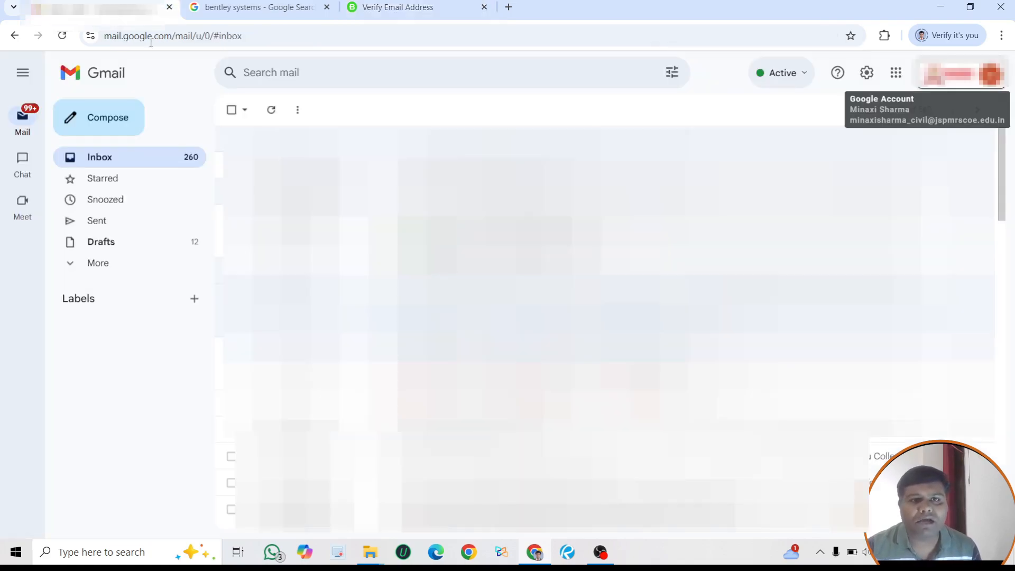
left_click(271, 115)
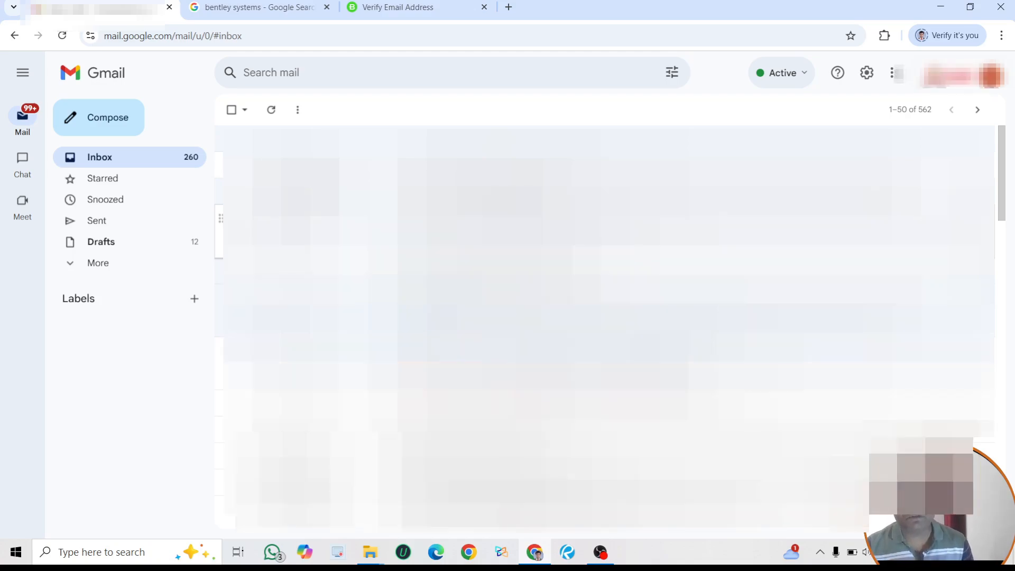
left_click(415, 11)
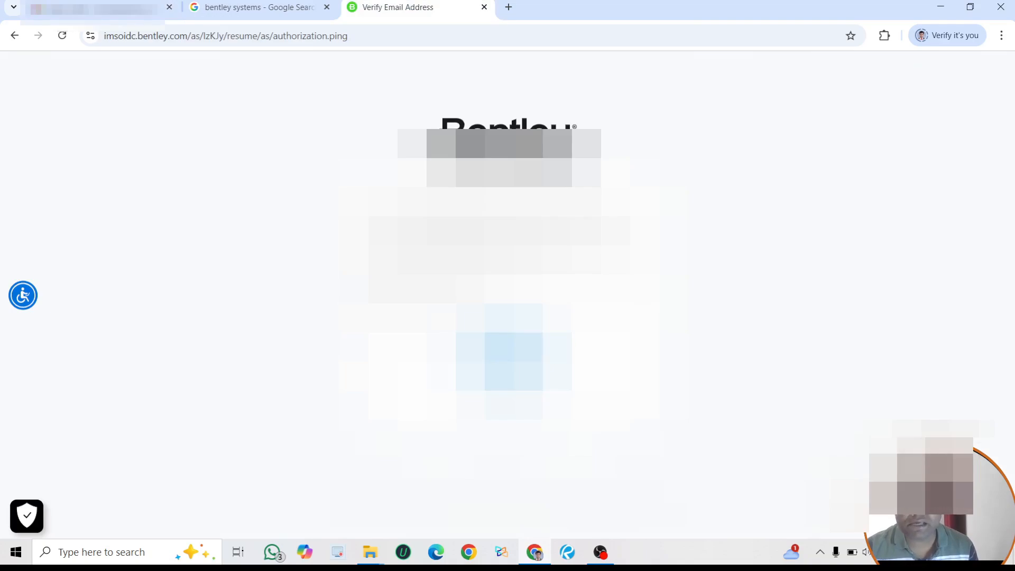
left_click(95, 10)
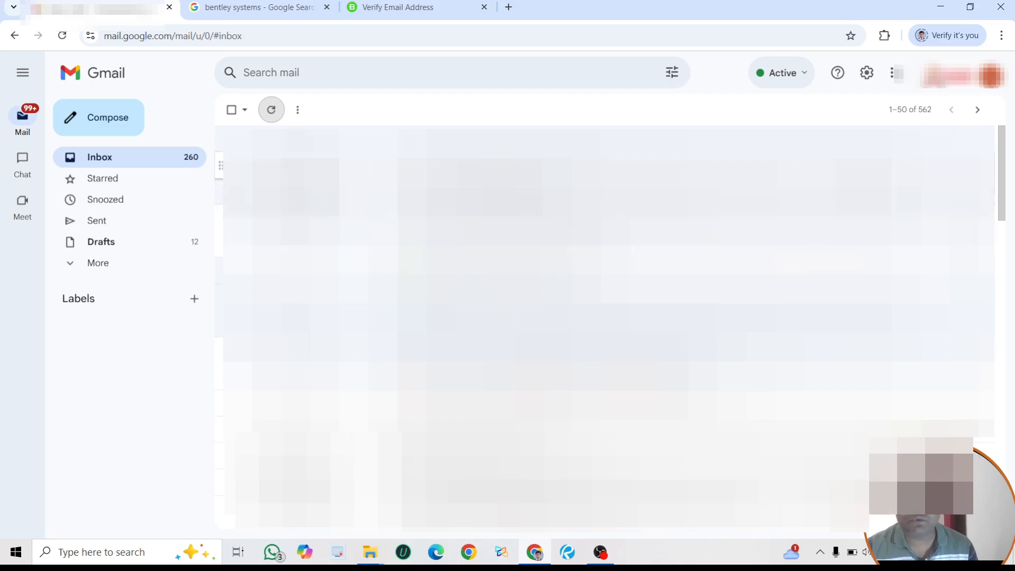
left_click(273, 110)
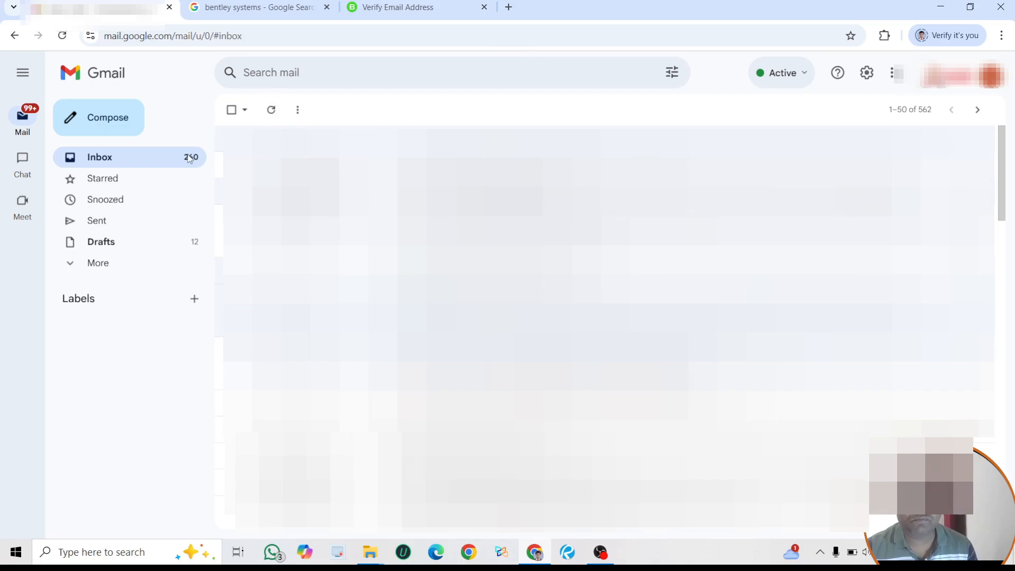
left_click(396, 7)
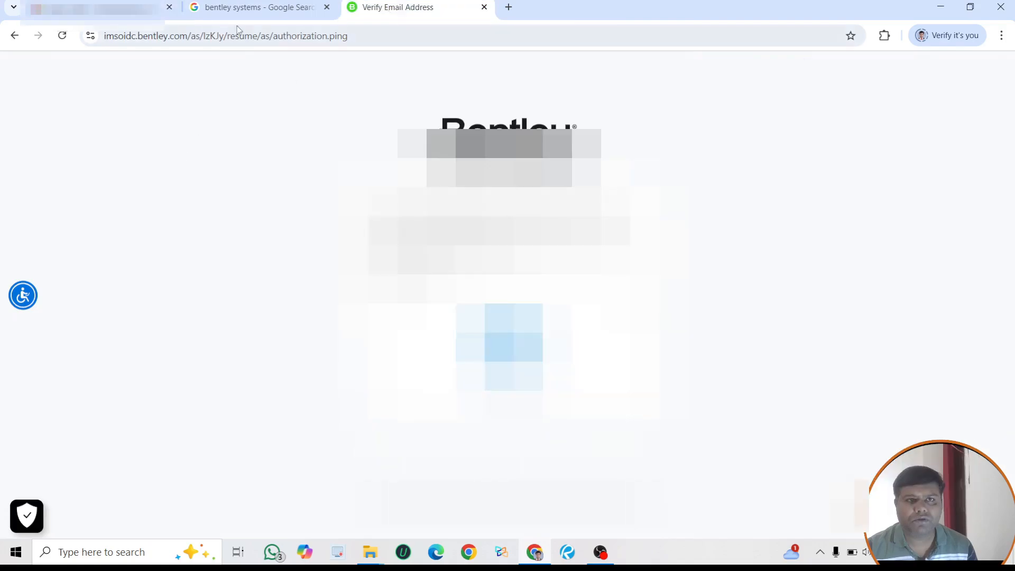
left_click(95, 8)
left_click(397, 7)
left_click(95, 7)
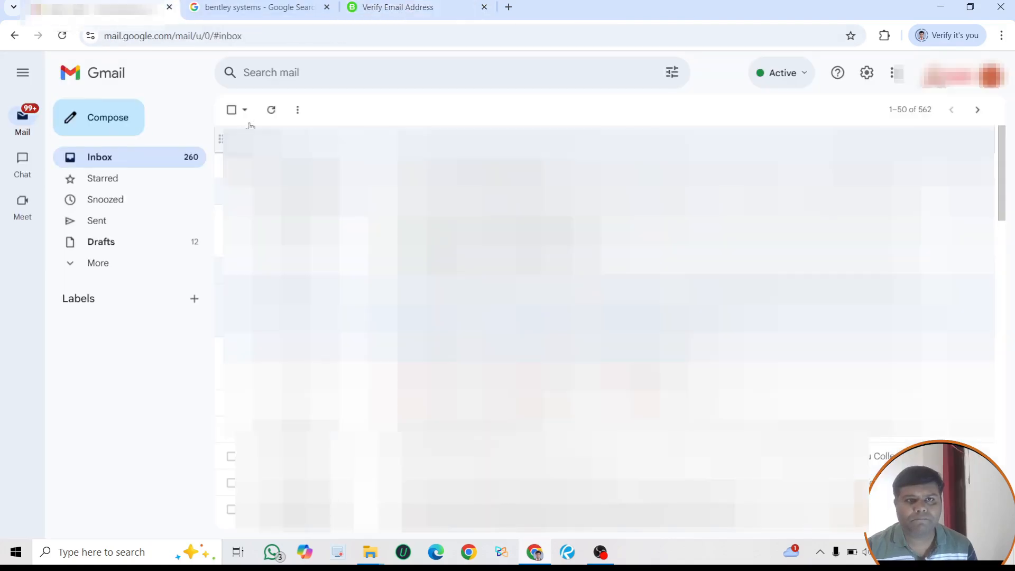
left_click(434, 5)
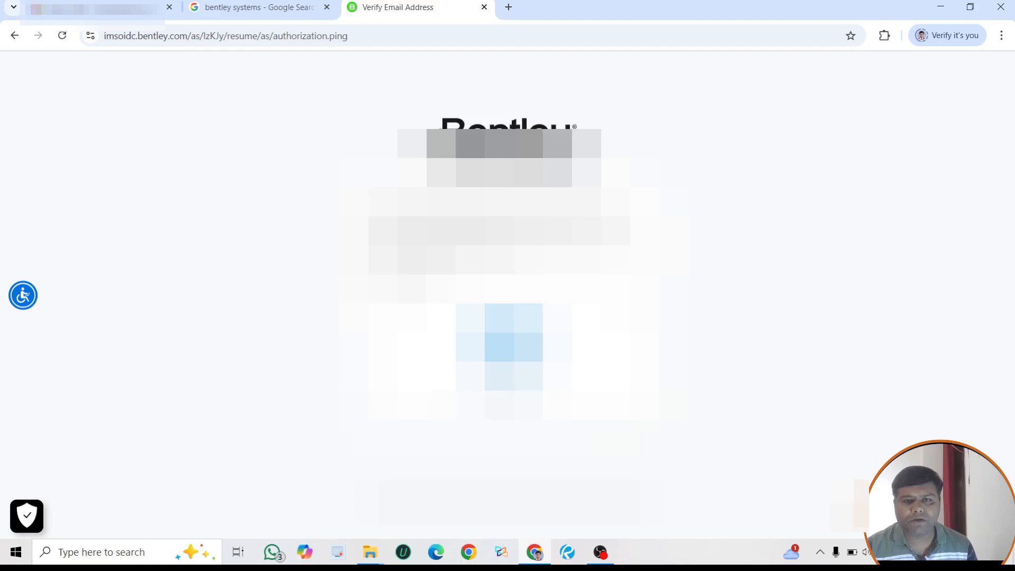
left_click(501, 367)
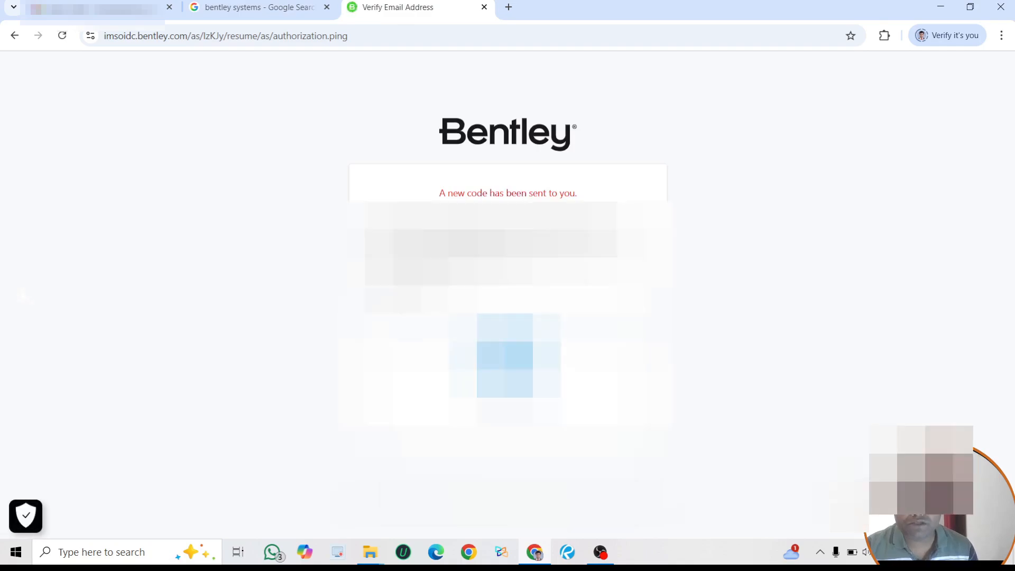
Step: Copy the code from the 'Verification Code from Bentley' email and submit it on the verification form
left_click(47, 9)
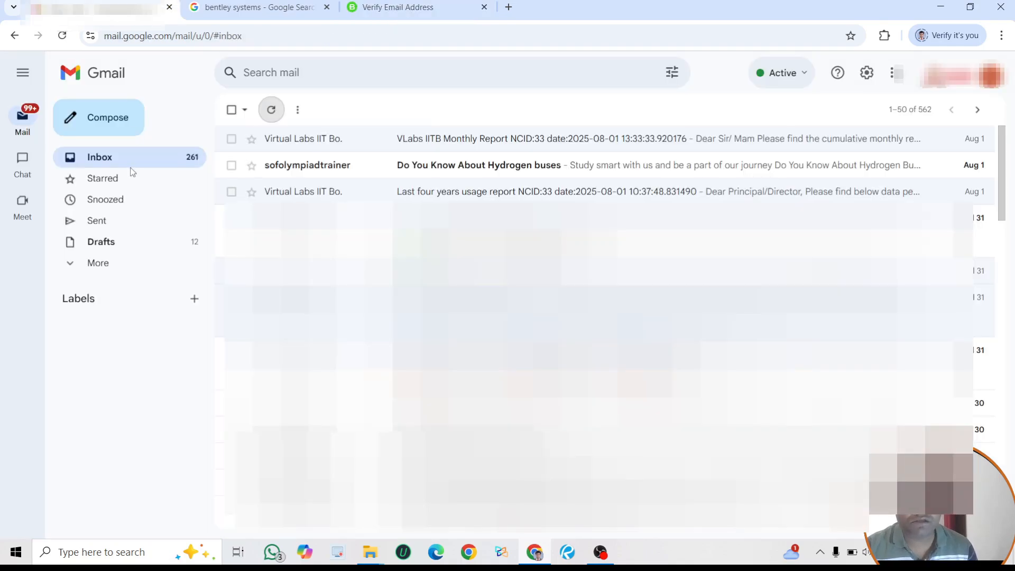
left_click(121, 161)
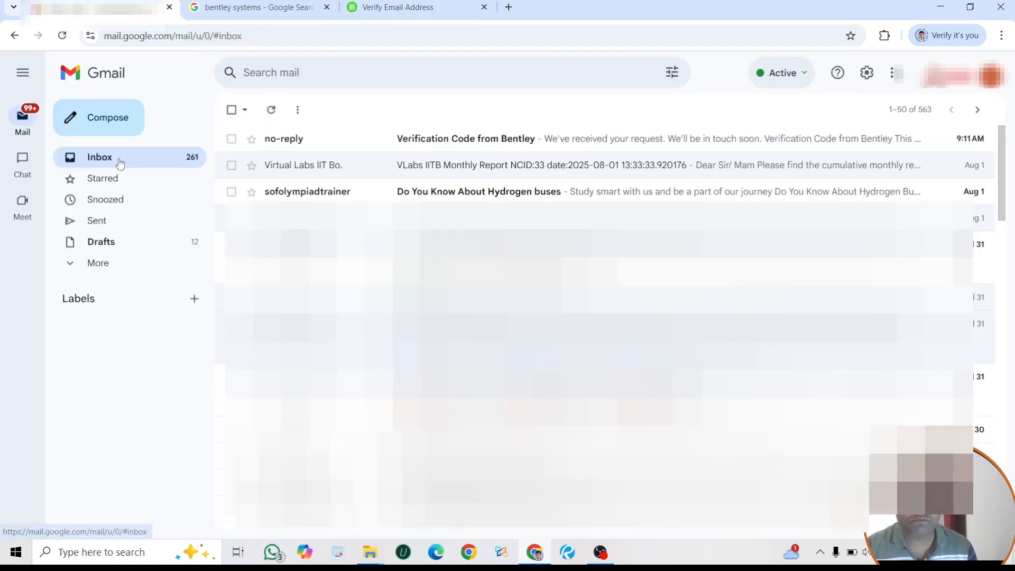
left_click(510, 146)
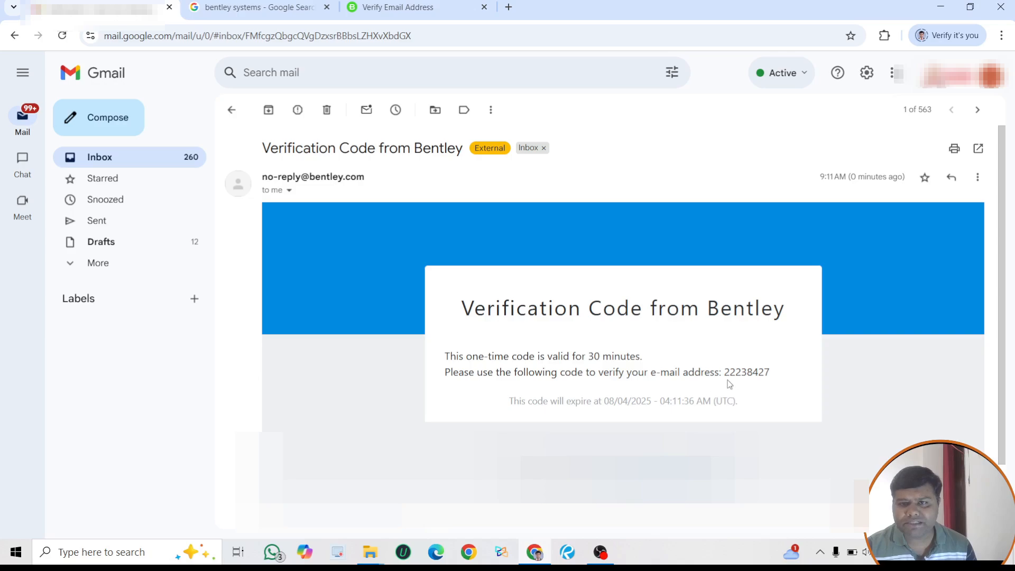
left_click_drag(724, 371, 788, 377)
key("ctrl+c")
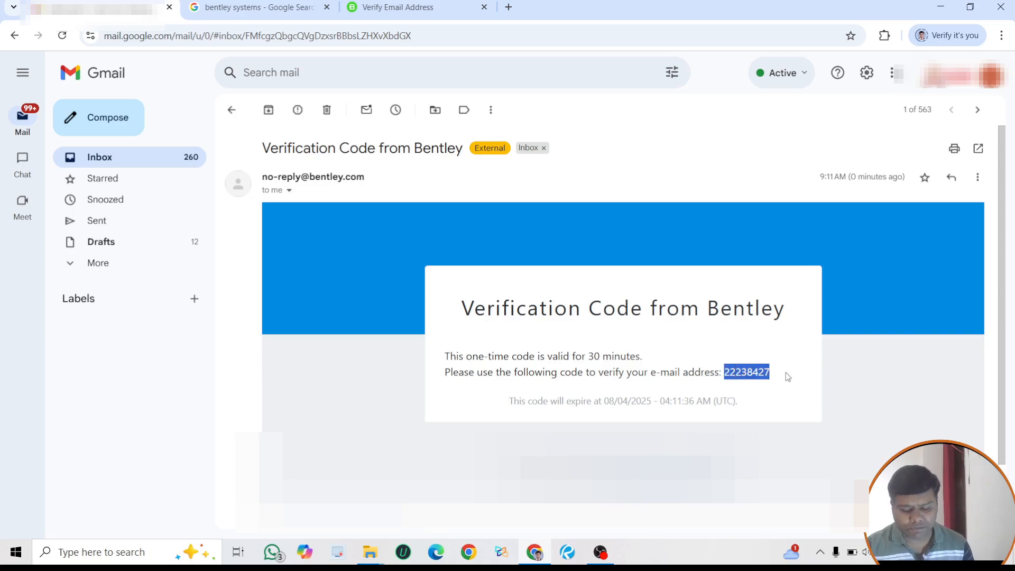
left_click(402, 7)
left_click(479, 299)
key("ctrl+v")
left_click(507, 349)
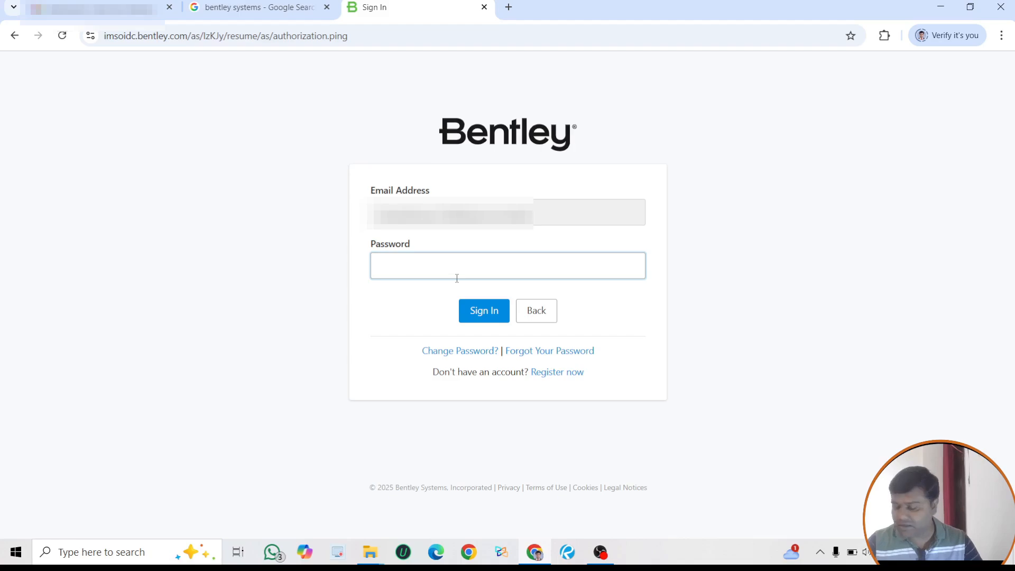
Step: Enter the account password and sign in, retyping it after the first attempt fails
type("••••••")
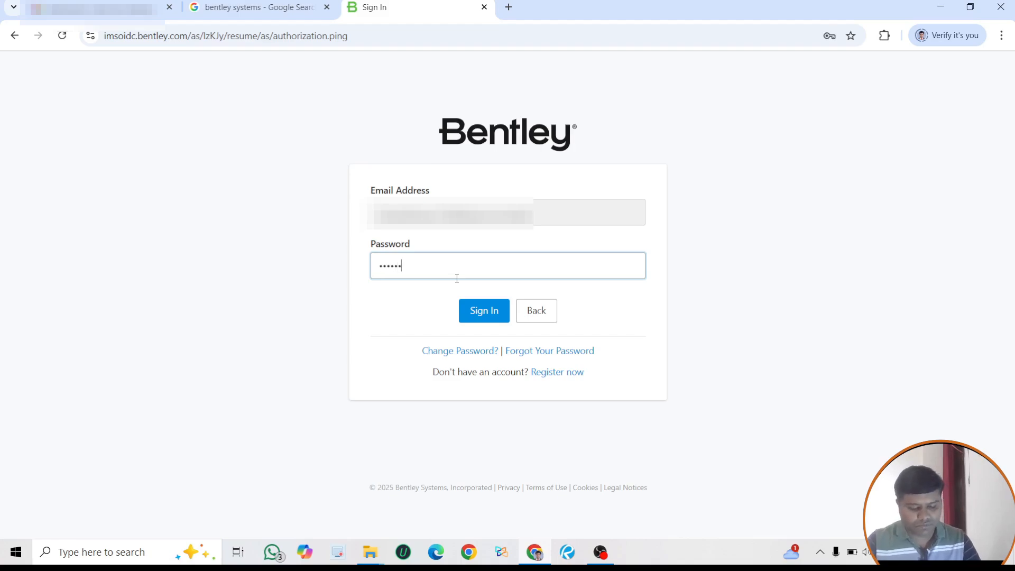
key("BackSpace")
key("BackSpace")
key("BackSpace")
key("BackSpace")
type("•••••")
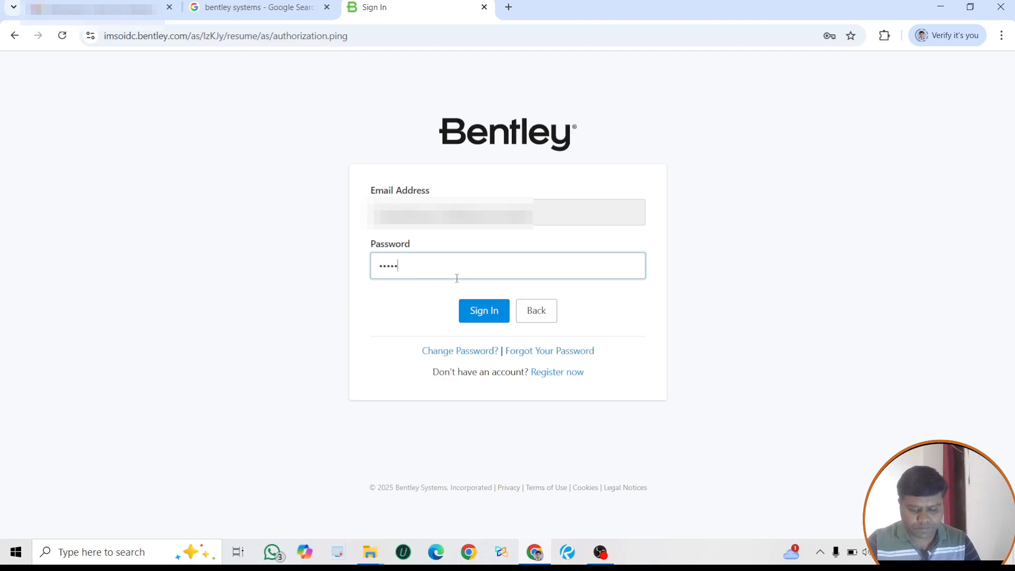
key("BackSpace")
key("BackSpace")
key("BackSpace")
type("•")
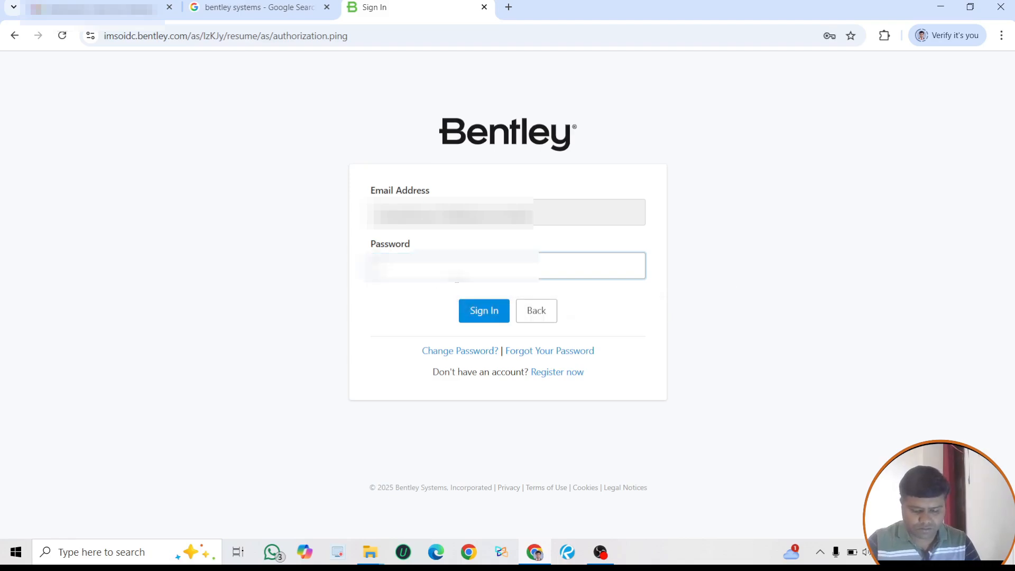
key("BackSpace")
type("•••")
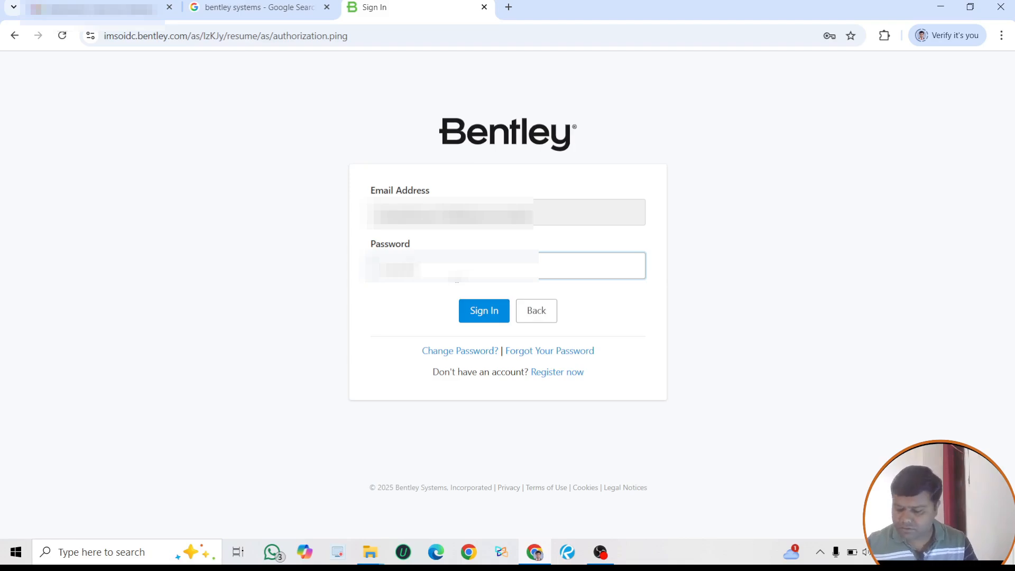
left_click(480, 311)
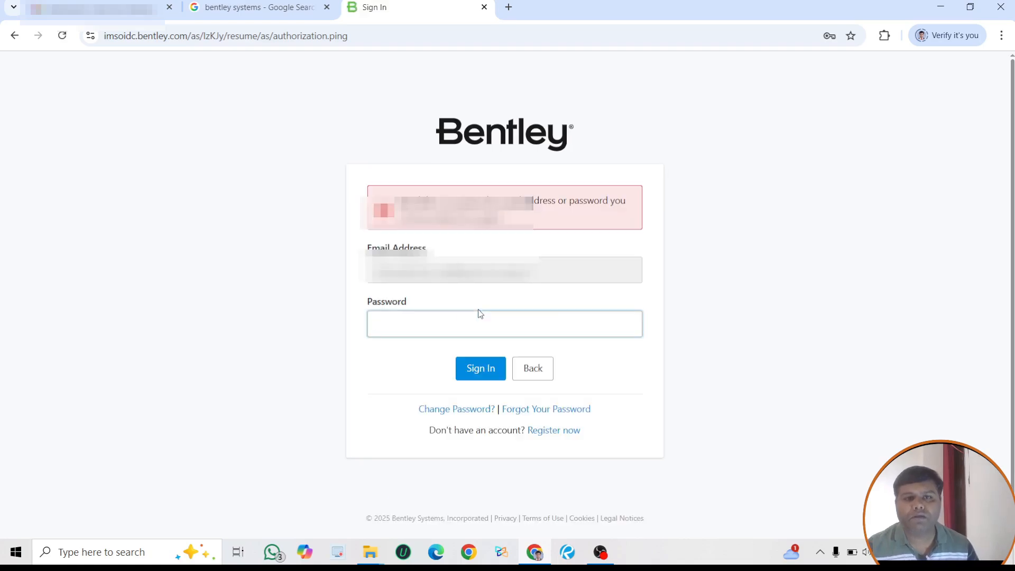
left_click(425, 324)
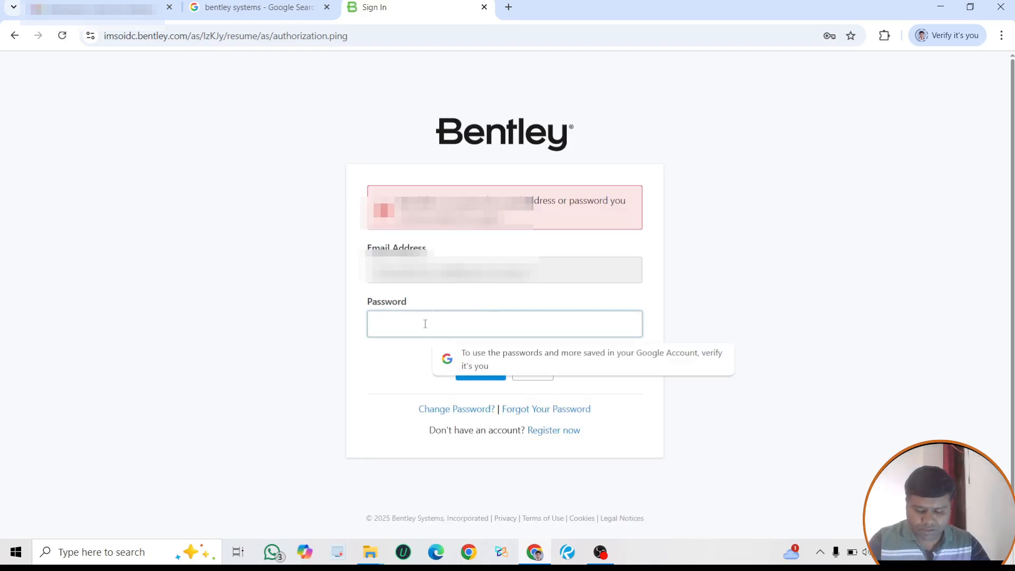
type("•••••")
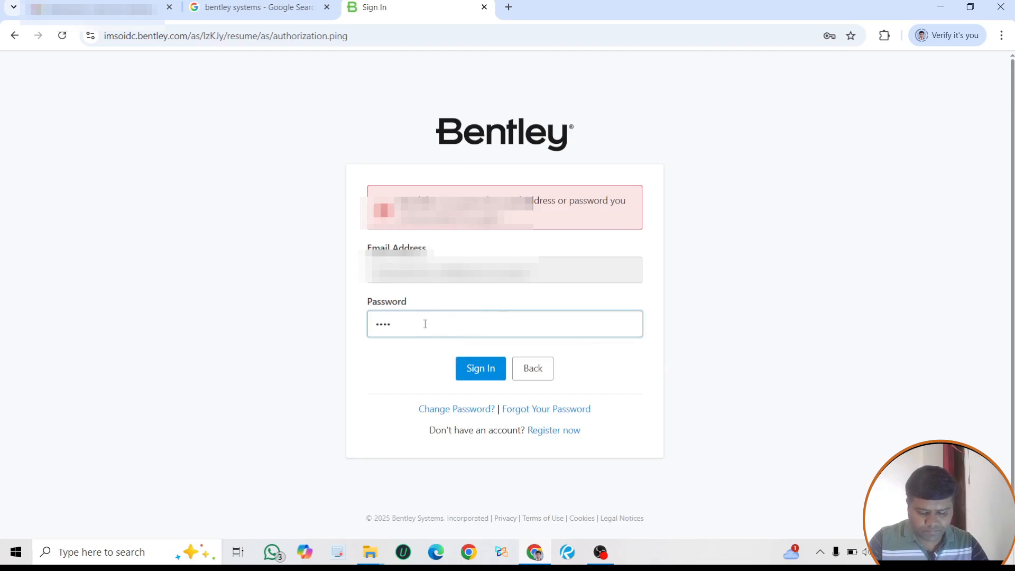
type("•••••")
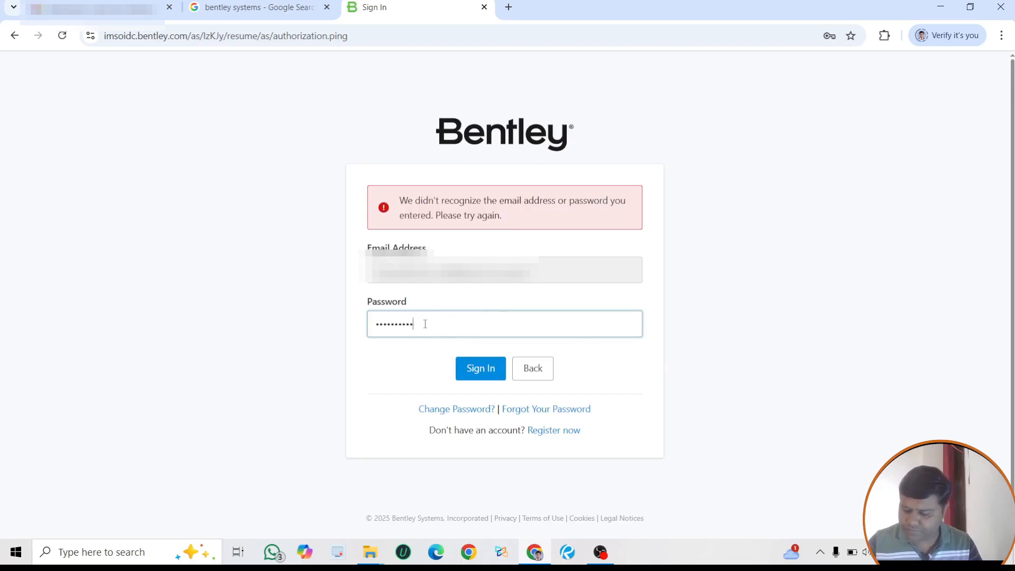
type("••")
left_click(473, 369)
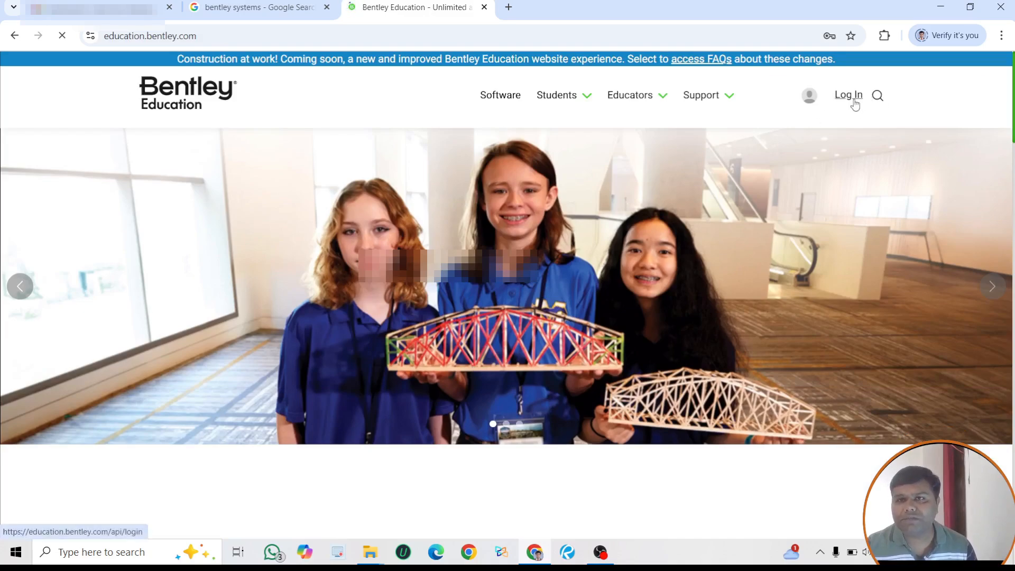
Step: Open My Dashboard from the account-name menu in the site header
mouse_move(855, 106)
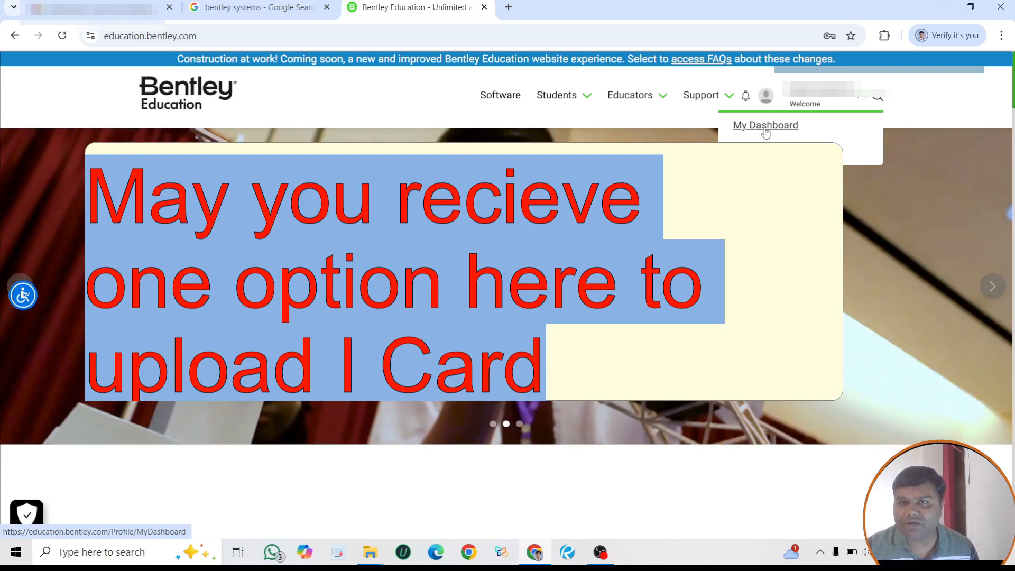
left_click(765, 127)
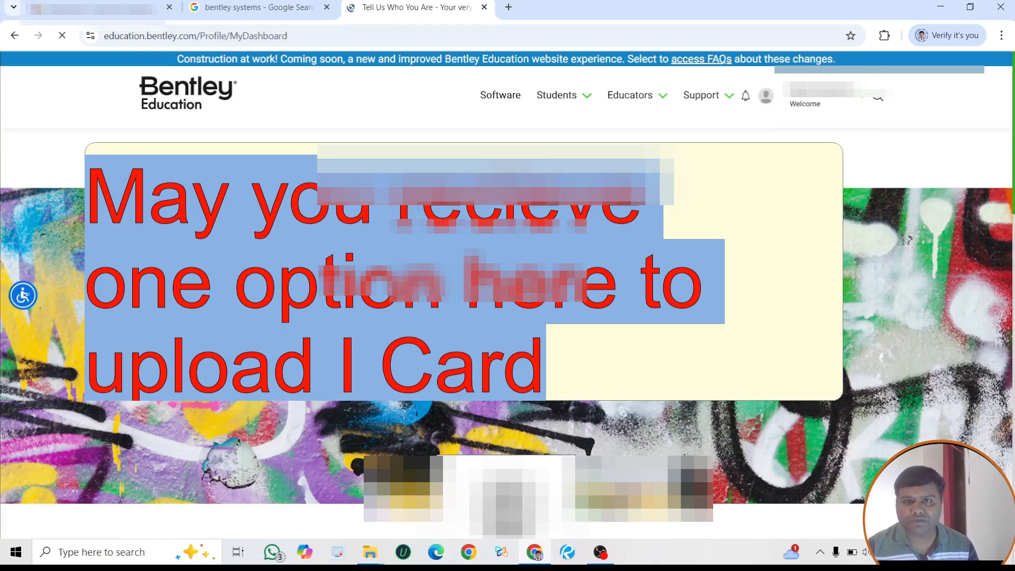
Step: Scroll My Dashboard to the profile form showing Educator, RSCOE, Civil Engineering and Maharashtra
scroll(507, 296, "down", 5)
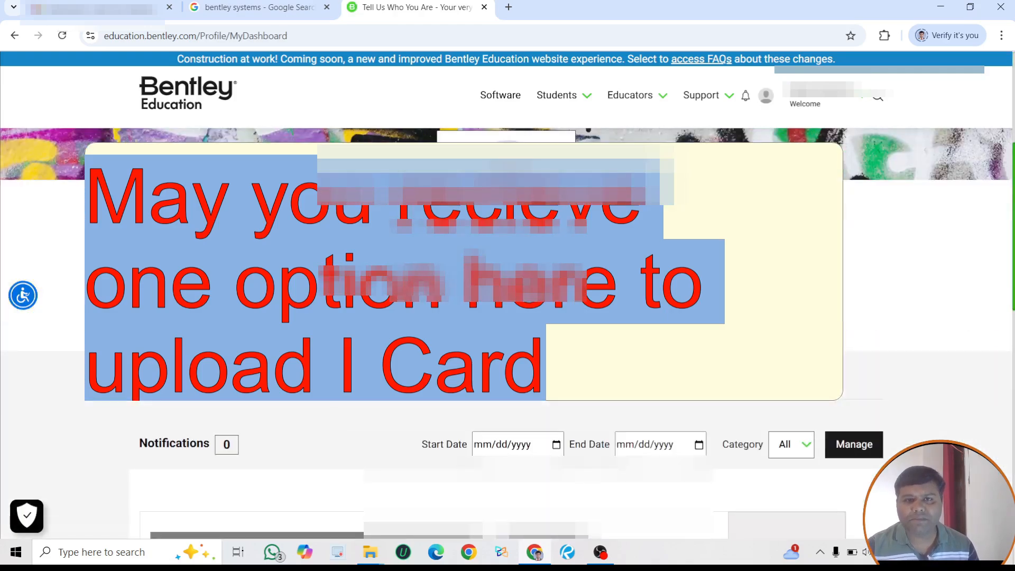
scroll(508, 296, "down", 2)
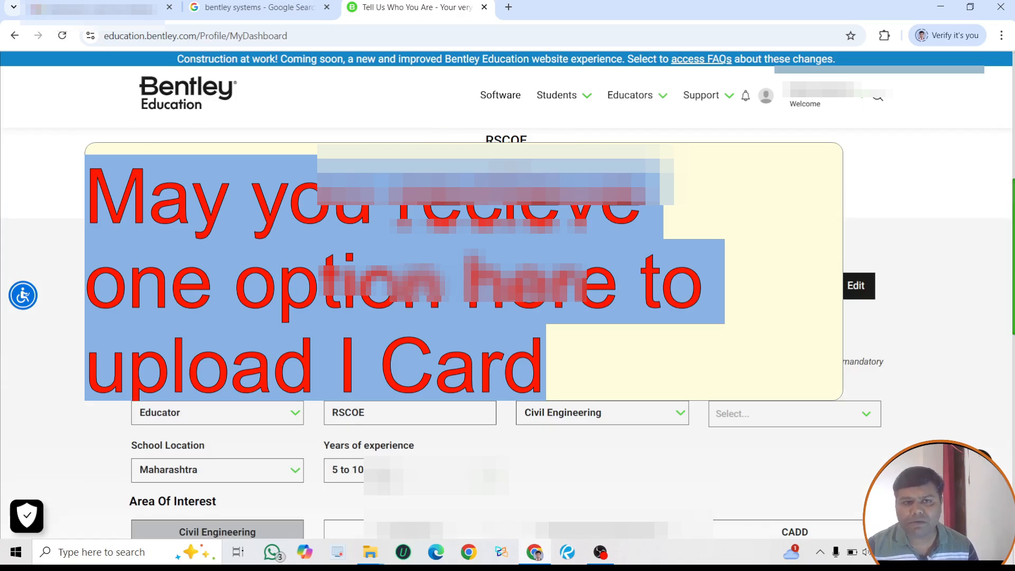
scroll(507, 296, "down", 2)
scroll(487, 234, "down", 1)
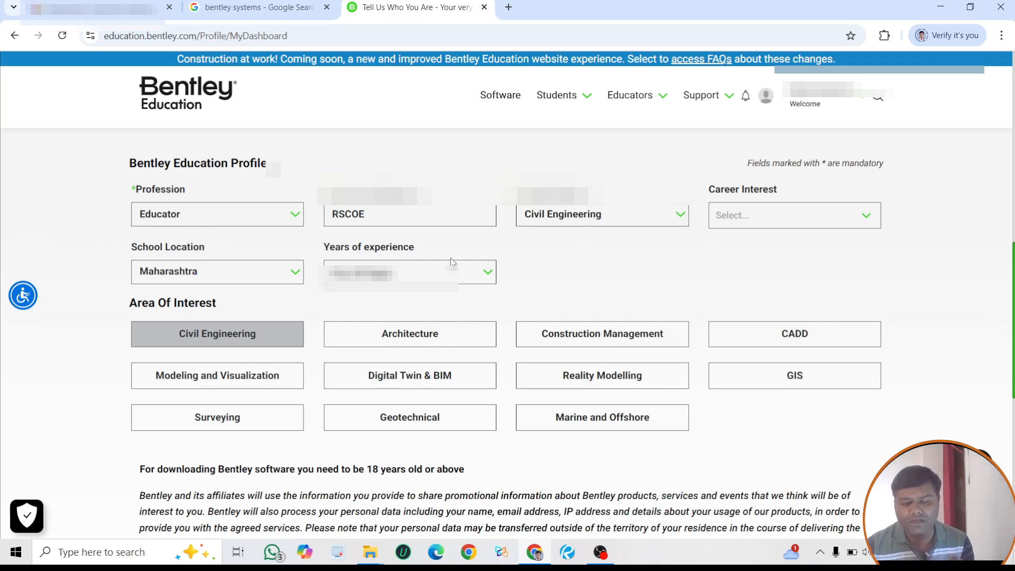
scroll(453, 270, "up", 1)
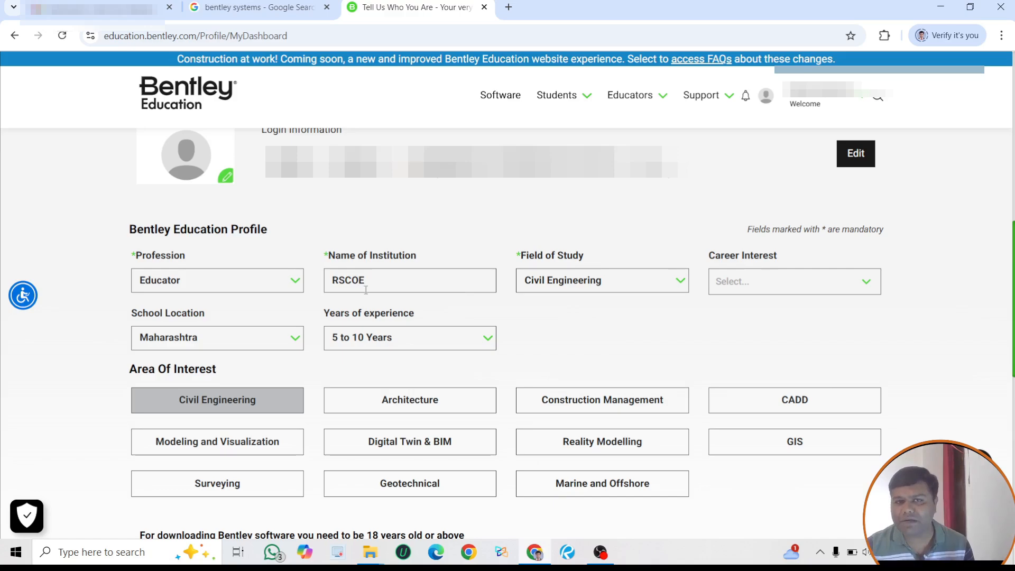
left_click(199, 291)
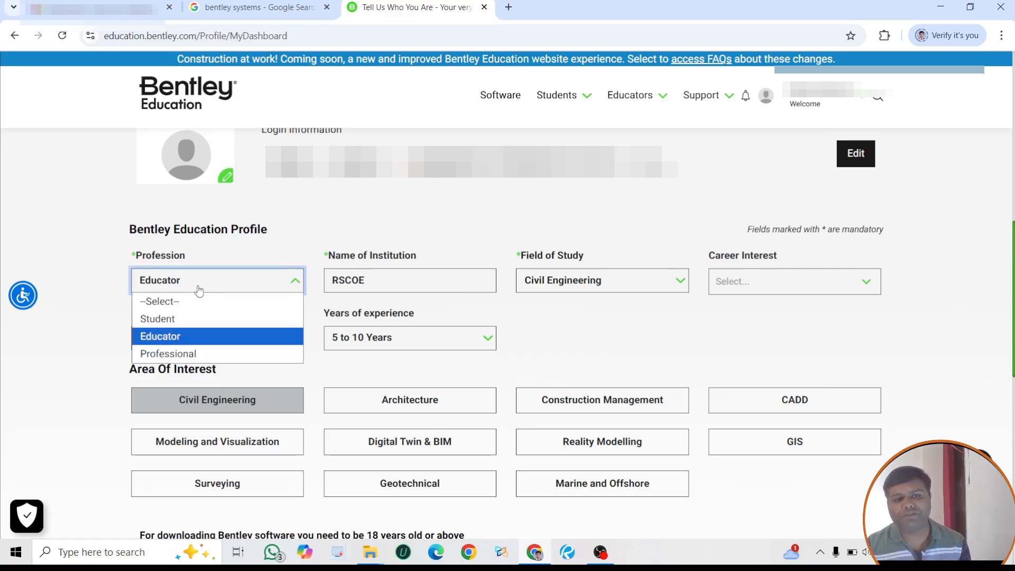
left_click(210, 337)
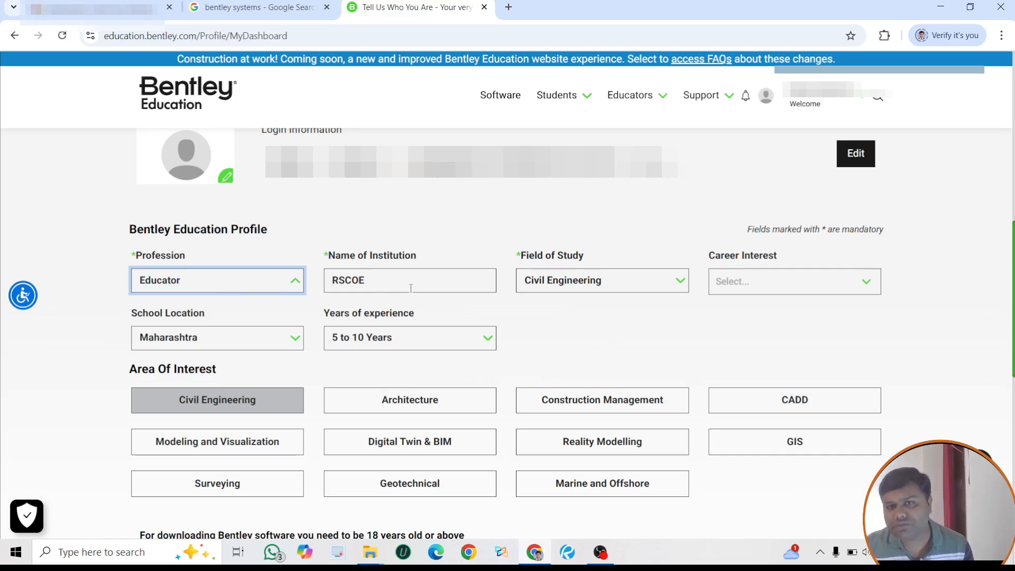
left_click(662, 290)
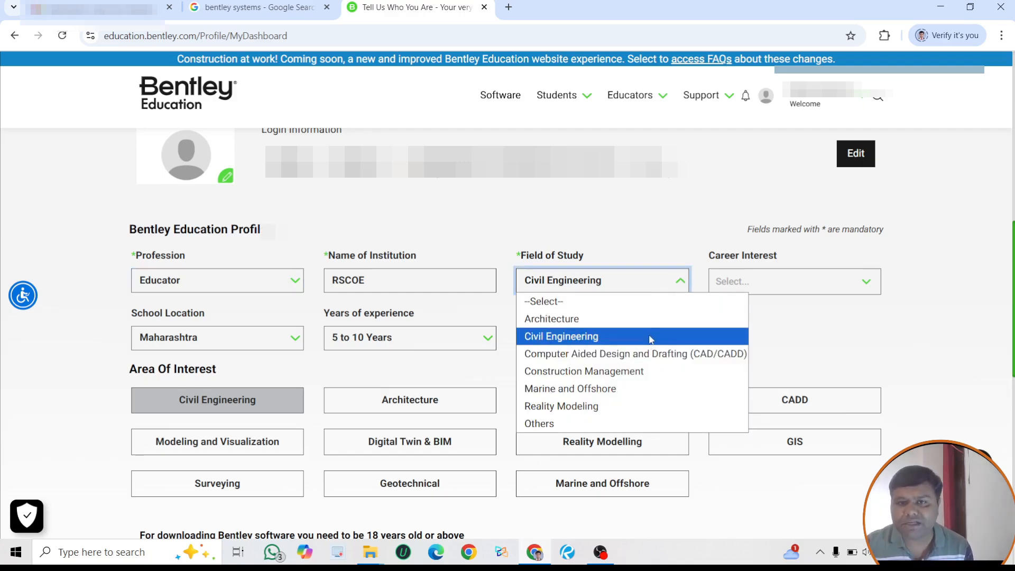
left_click(651, 339)
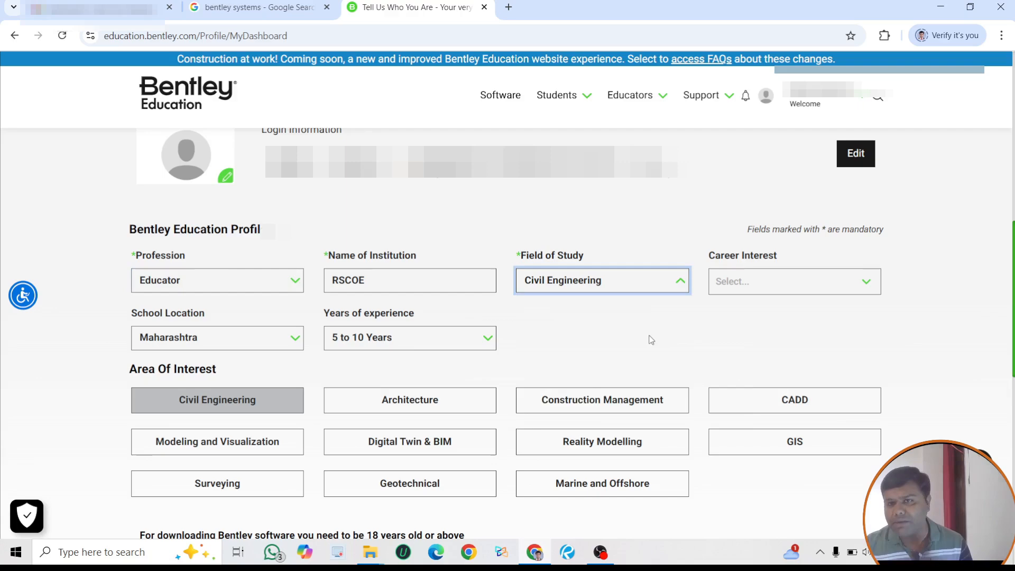
left_click(814, 287)
scroll(782, 407, "down", 3)
scroll(783, 409, "down", 1)
scroll(782, 410, "up", 6)
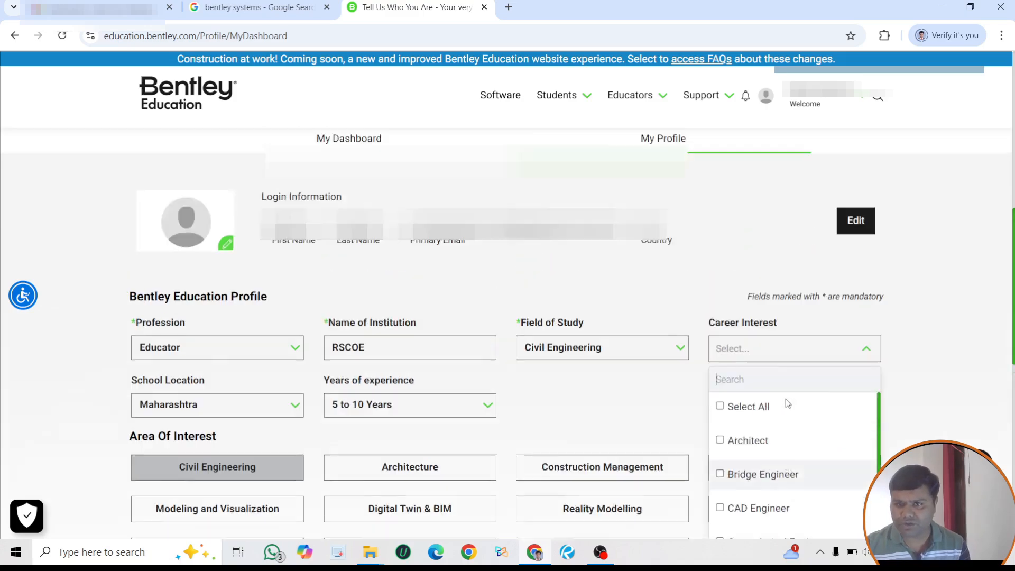
scroll(940, 347, "down", 2)
left_click(1009, 305)
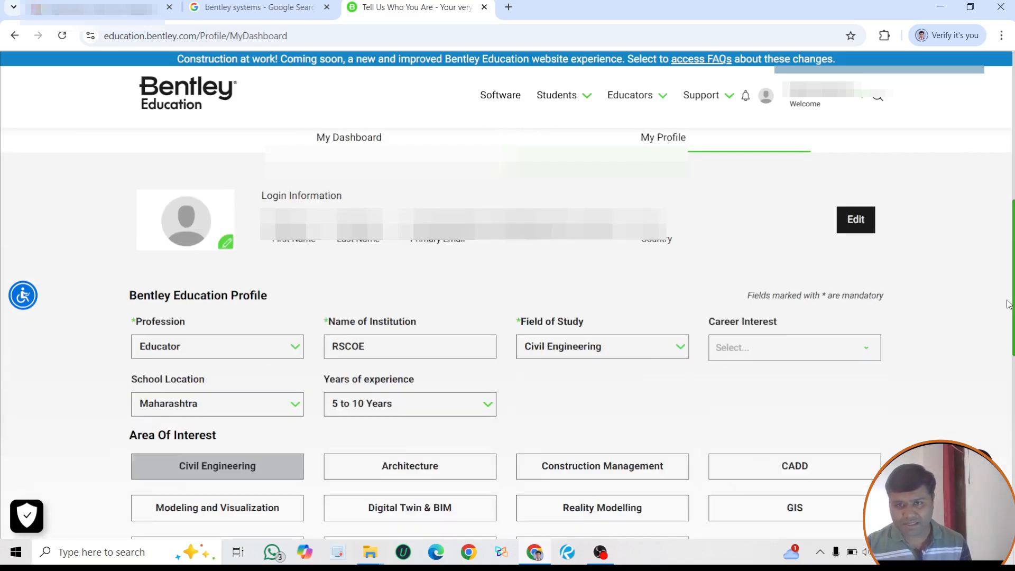
scroll(487, 380, "down", 1)
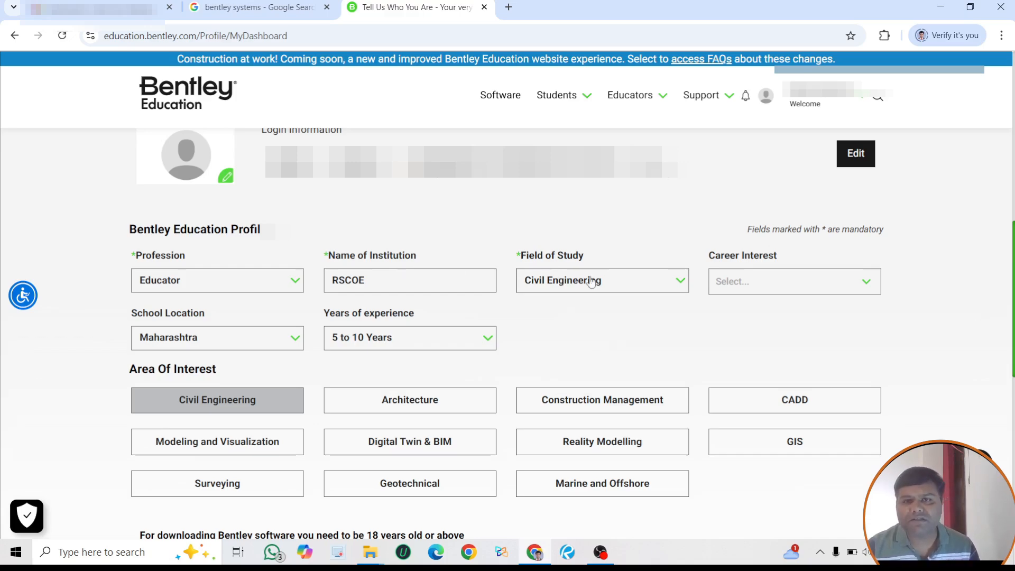
scroll(592, 283, "down", 1)
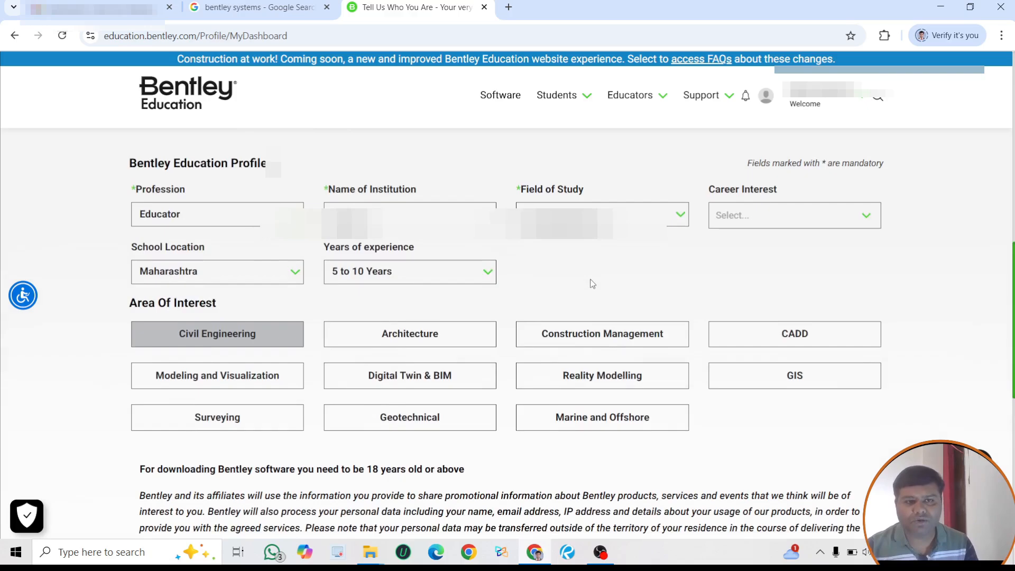
scroll(592, 284, "down", 1)
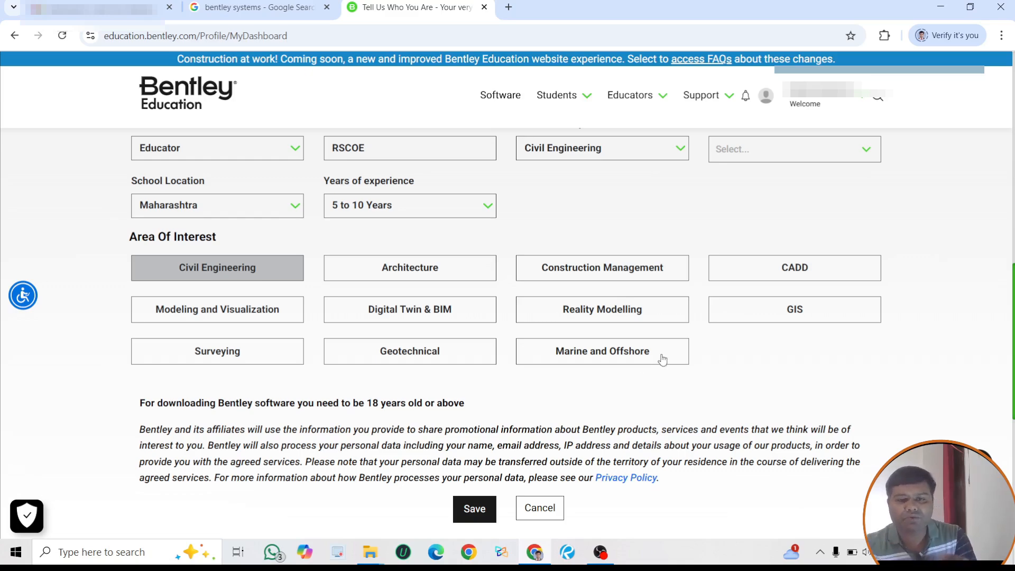
Step: Save the updated education profile and clear the accidental text selection on My Dashboard
scroll(596, 316, "down", 2)
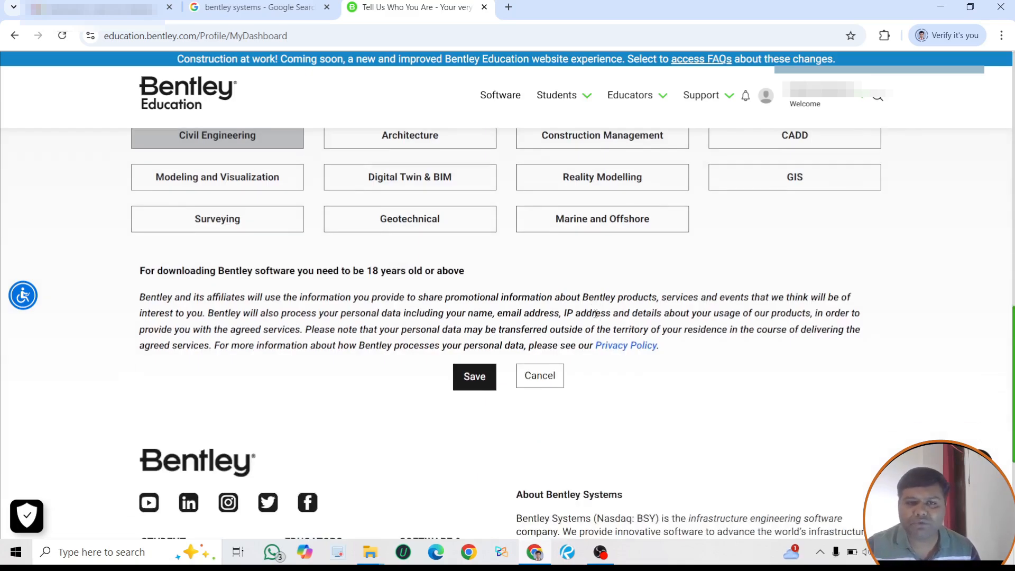
left_click(480, 387)
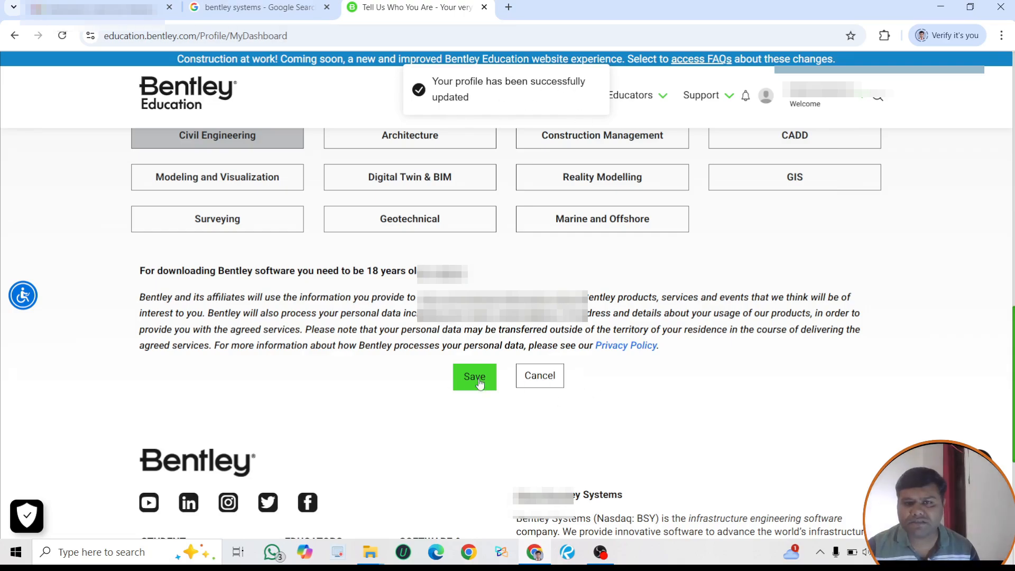
scroll(658, 376, "down", 4)
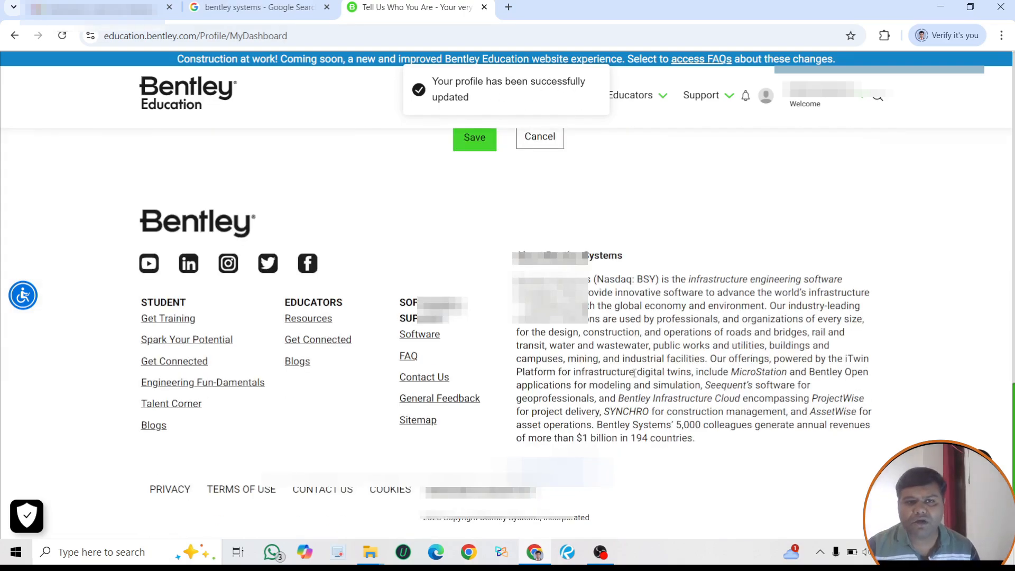
scroll(647, 373, "up", 10)
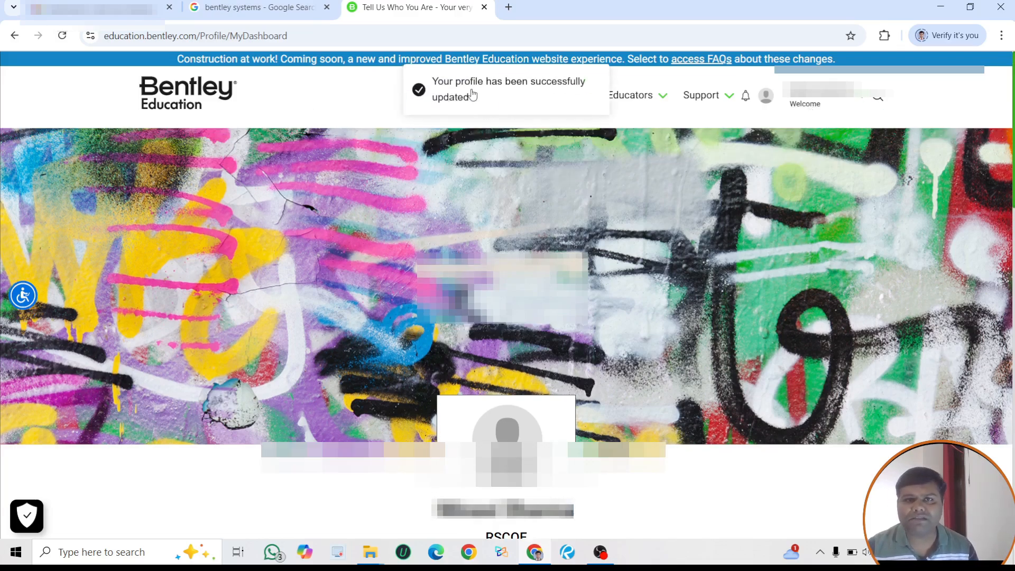
left_click_drag(470, 82, 487, 121)
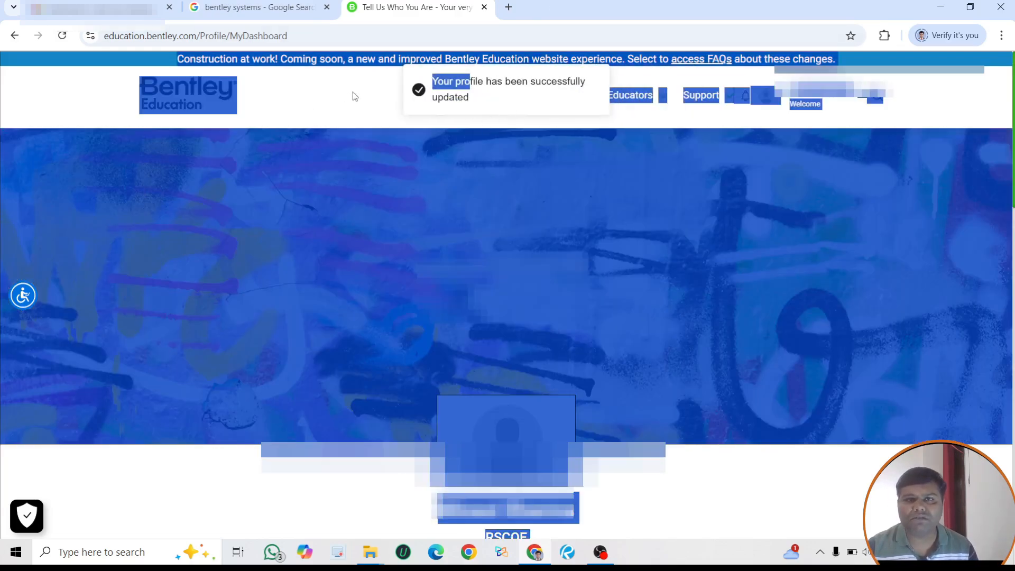
left_click(345, 95)
Step: Open the Software Products page and browse its product-line sections, such as Civil Design
left_click(498, 98)
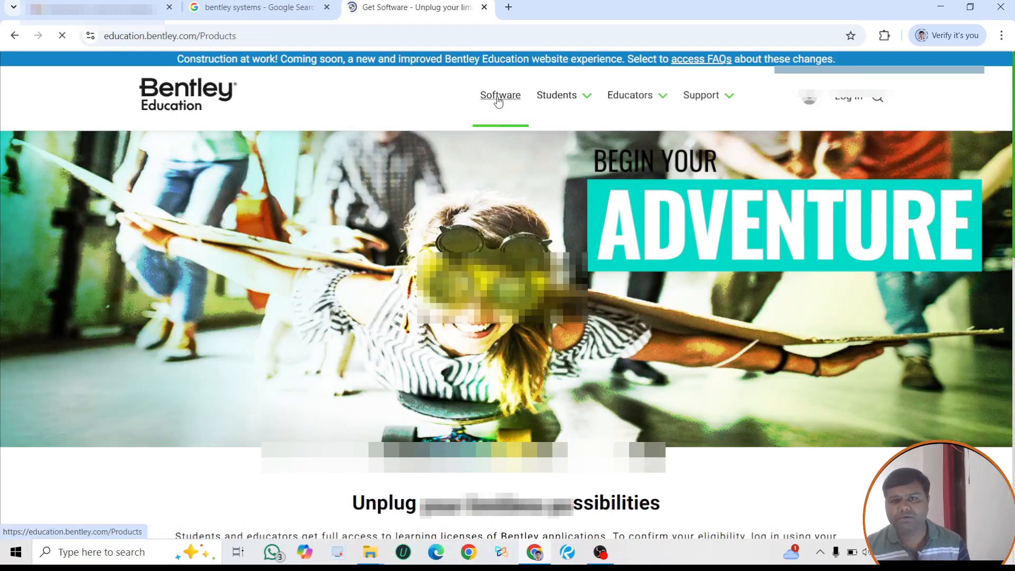
scroll(501, 235, "down", 6)
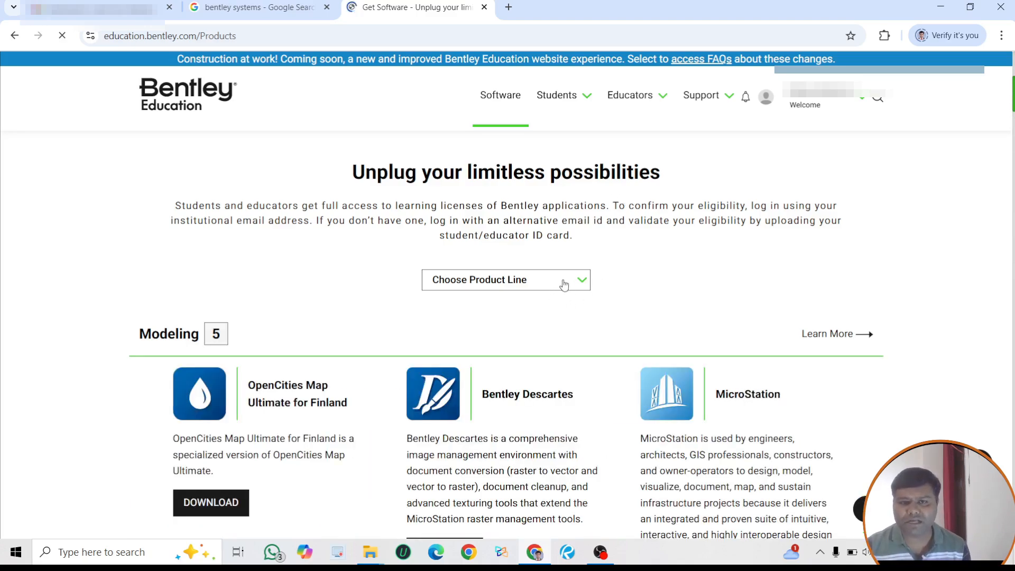
scroll(754, 329, "down", 2)
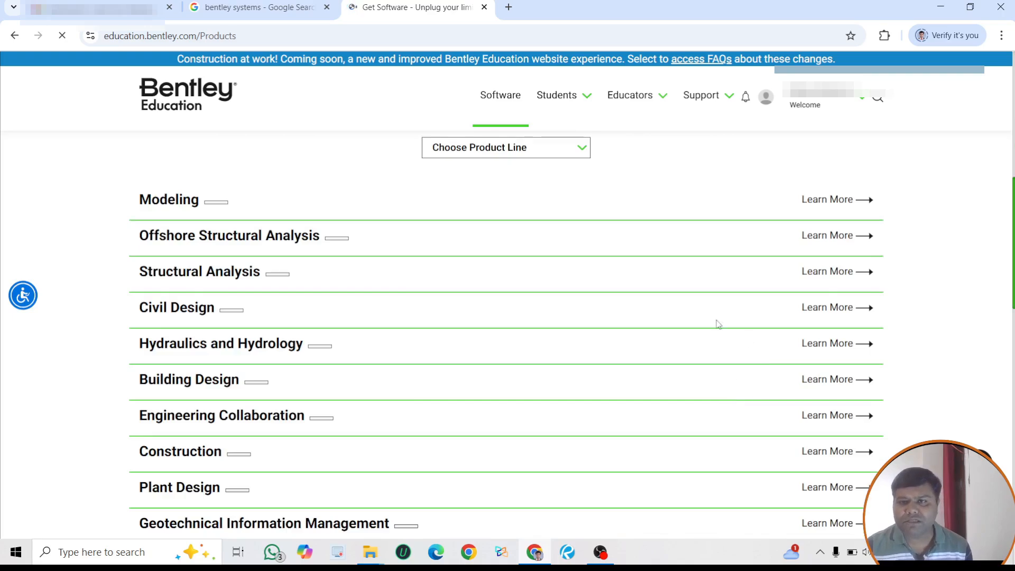
scroll(593, 284, "down", 10)
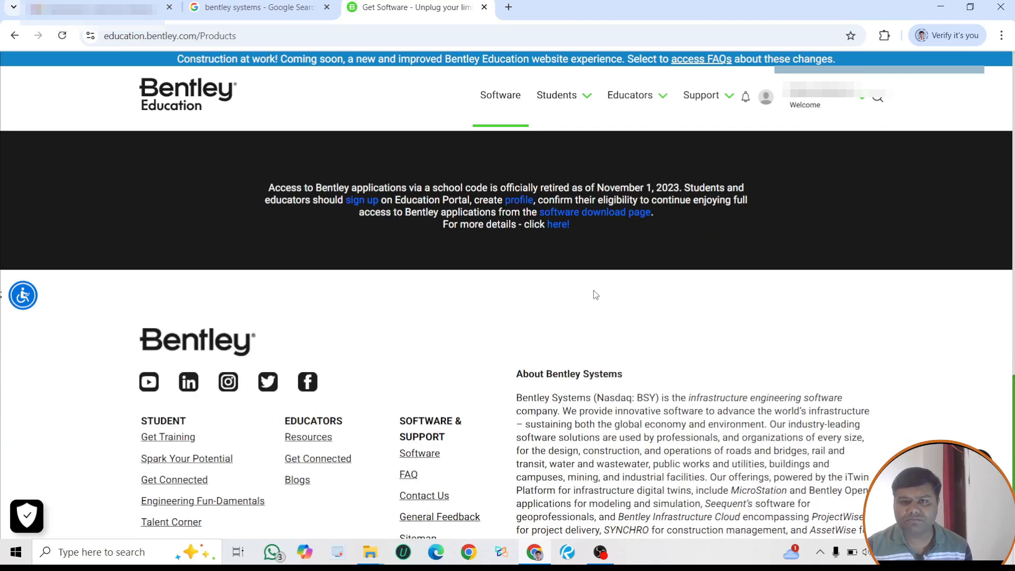
scroll(596, 293, "up", 12)
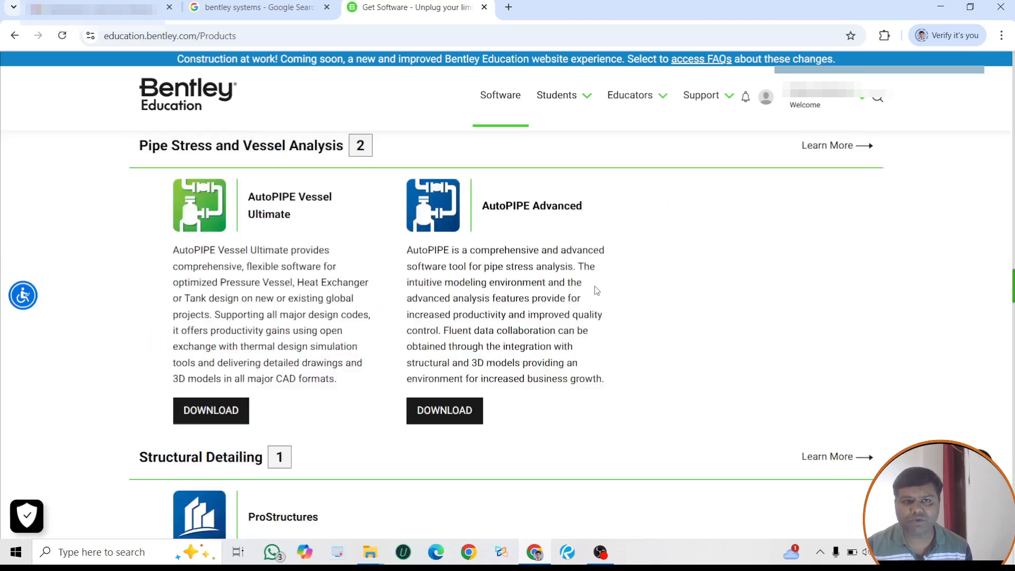
scroll(596, 291, "up", 10)
scroll(714, 359, "up", 10)
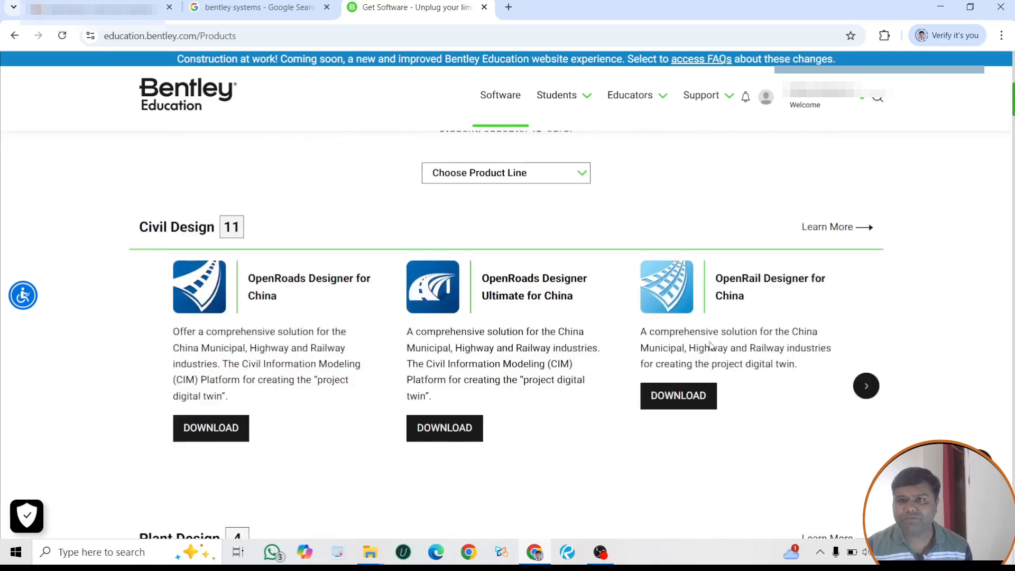
scroll(710, 344, "up", 9)
scroll(711, 344, "down", 8)
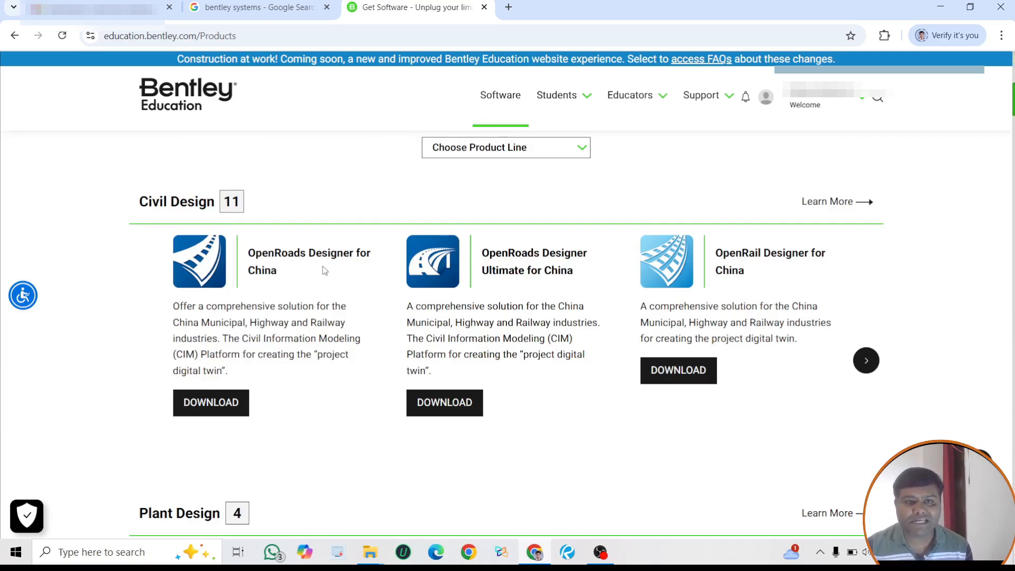
scroll(747, 321, "down", 5)
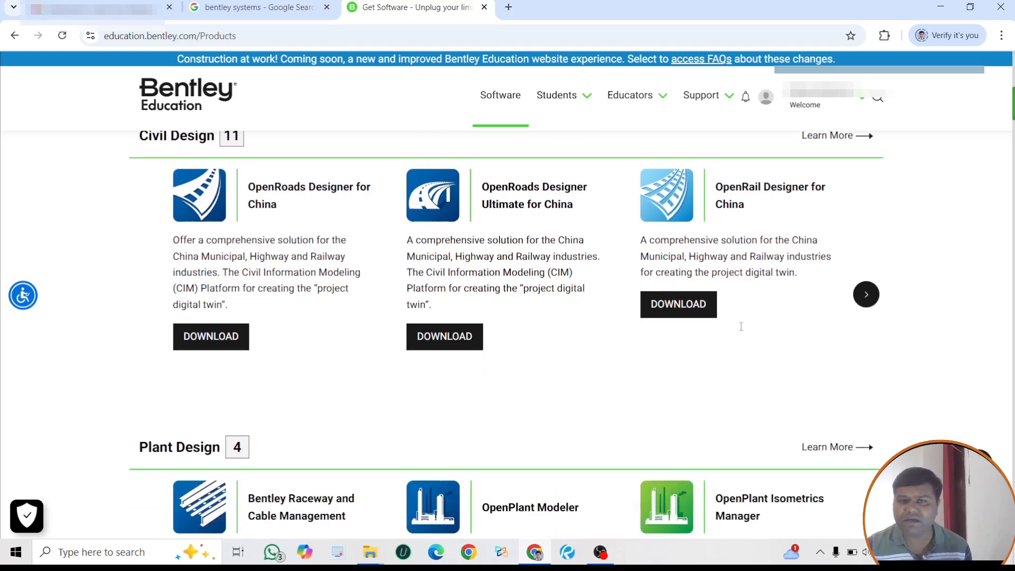
scroll(410, 282, "up", 8)
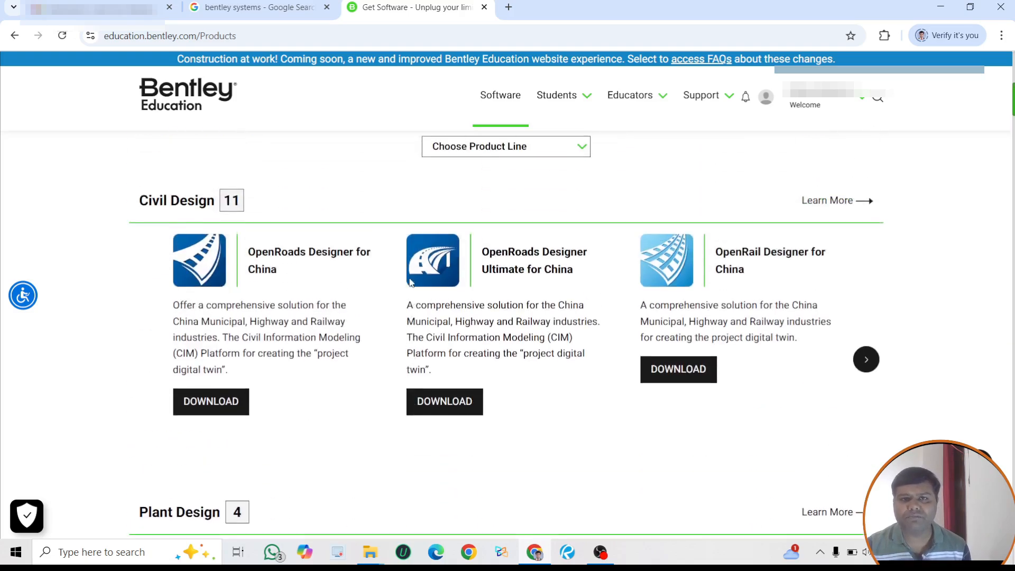
Step: Filter the Bentley Education software catalogue to Structural Analysis and scroll to the STAAD.Pro card
left_click(545, 288)
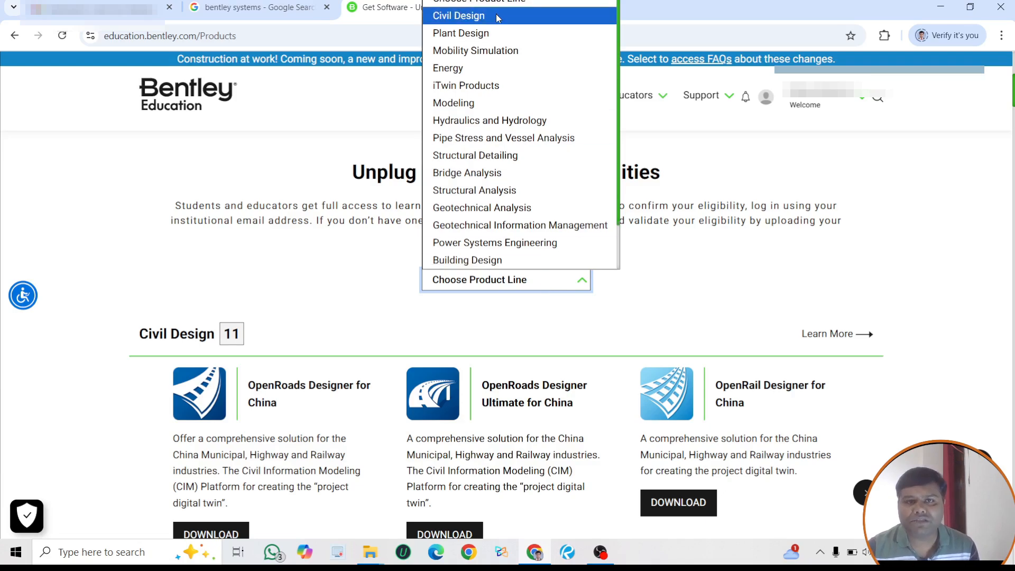
left_click(506, 190)
scroll(503, 268, "down", 3)
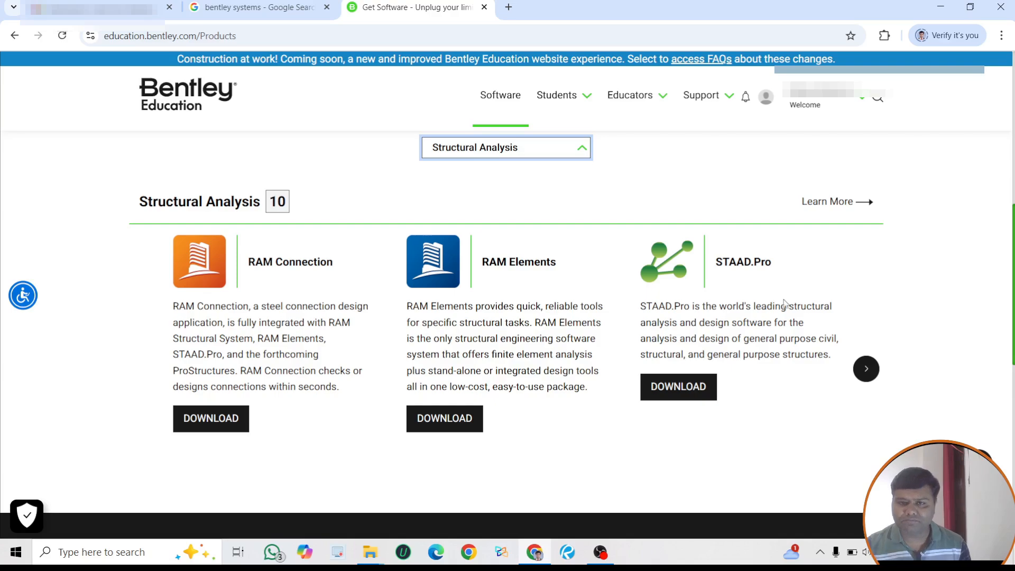
scroll(739, 406, "down", 5)
scroll(736, 395, "up", 3)
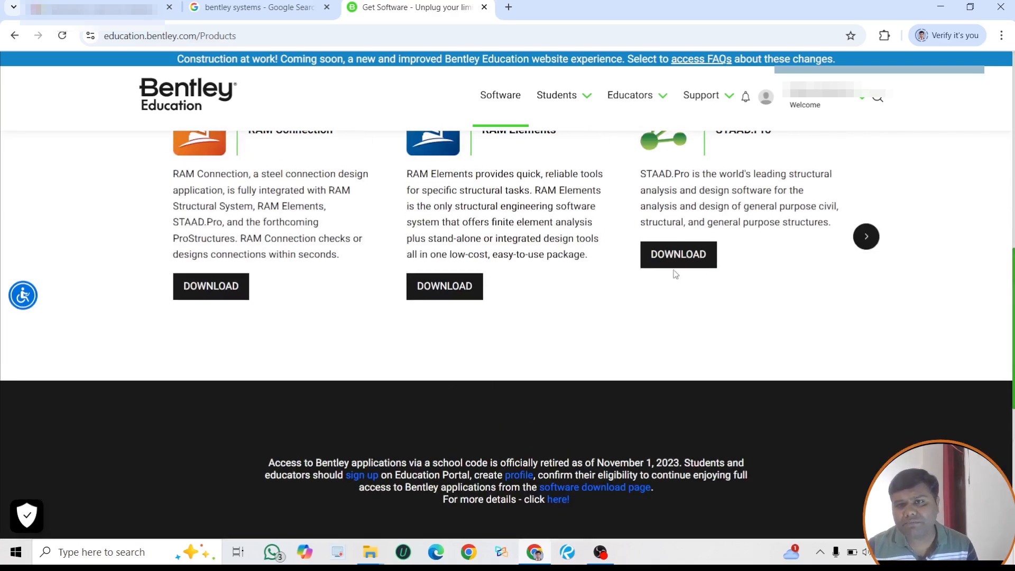
Step: Check STAAD.Pro 2025's system requirements and support status, then download the English 25.00.00.539 installer
left_click(678, 254)
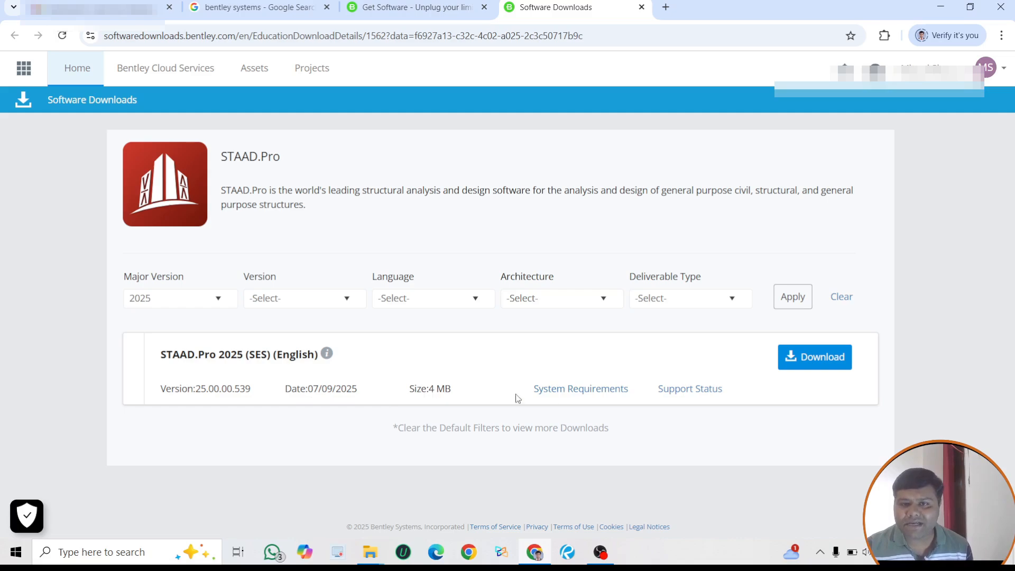
left_click(601, 396)
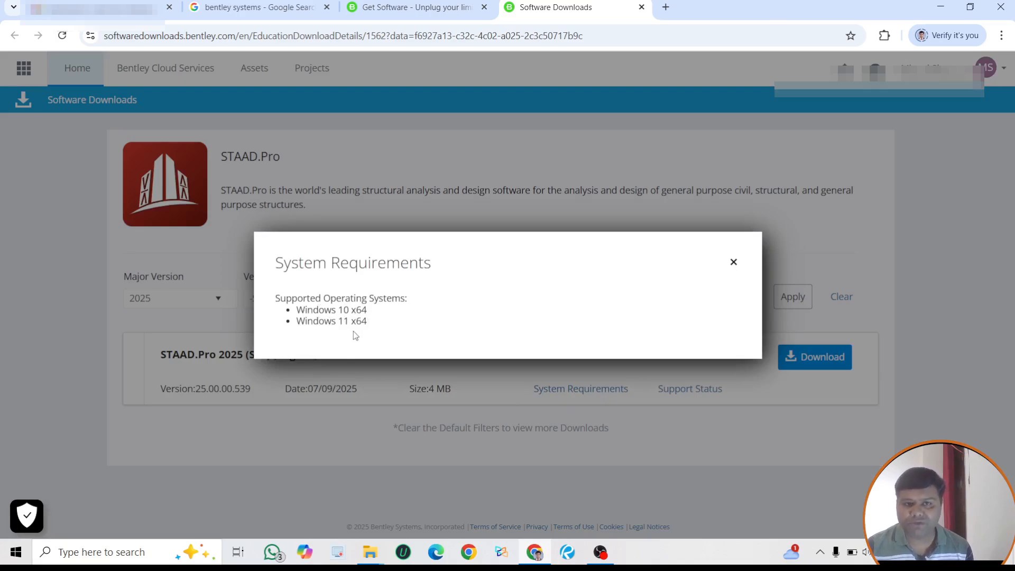
left_click(734, 263)
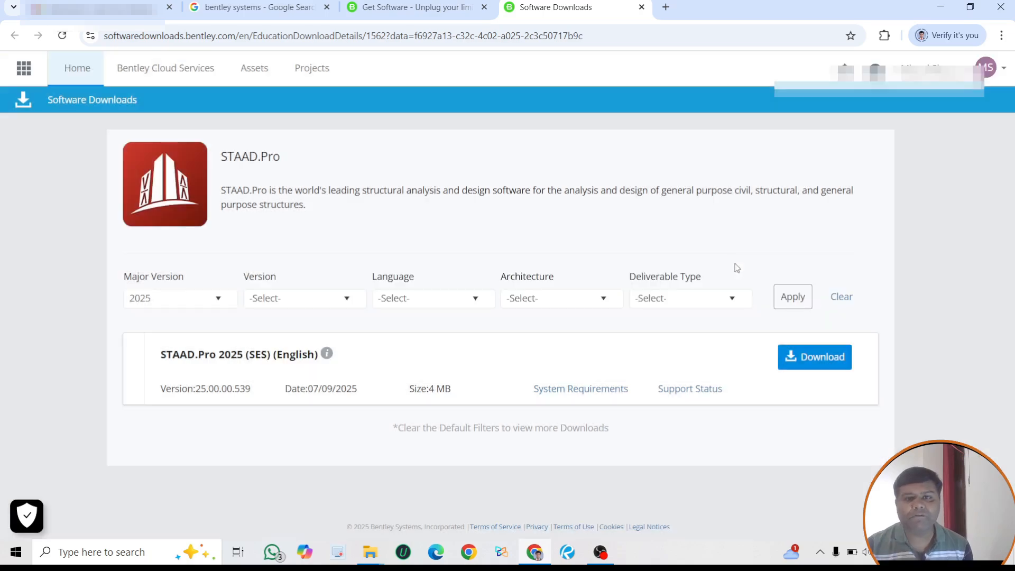
left_click(689, 391)
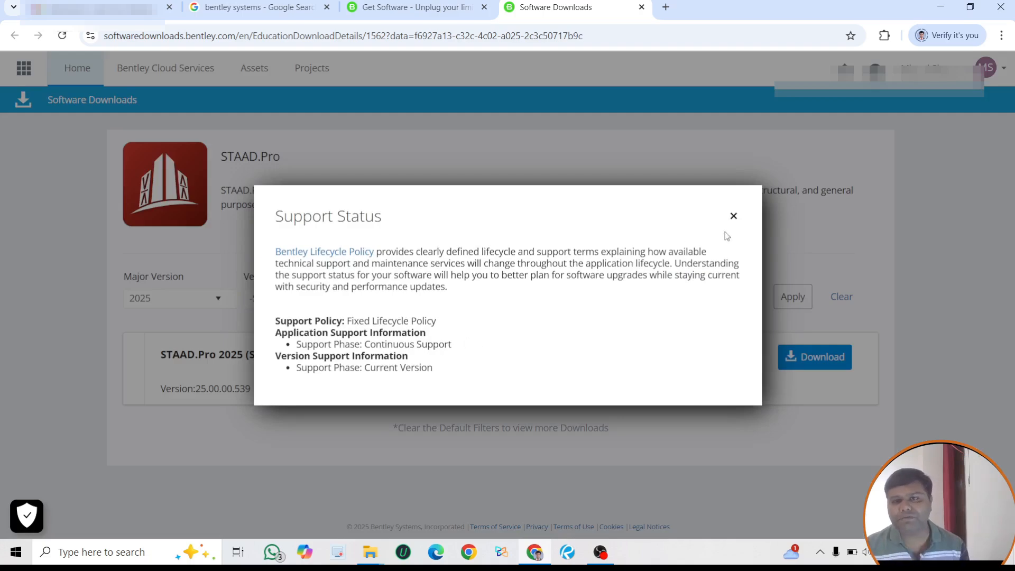
left_click(733, 217)
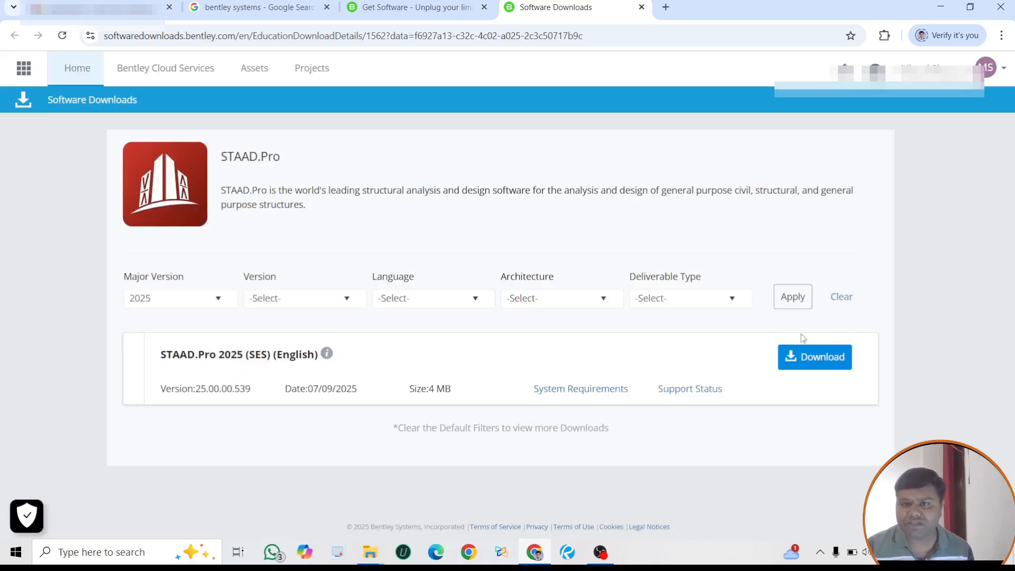
left_click(819, 359)
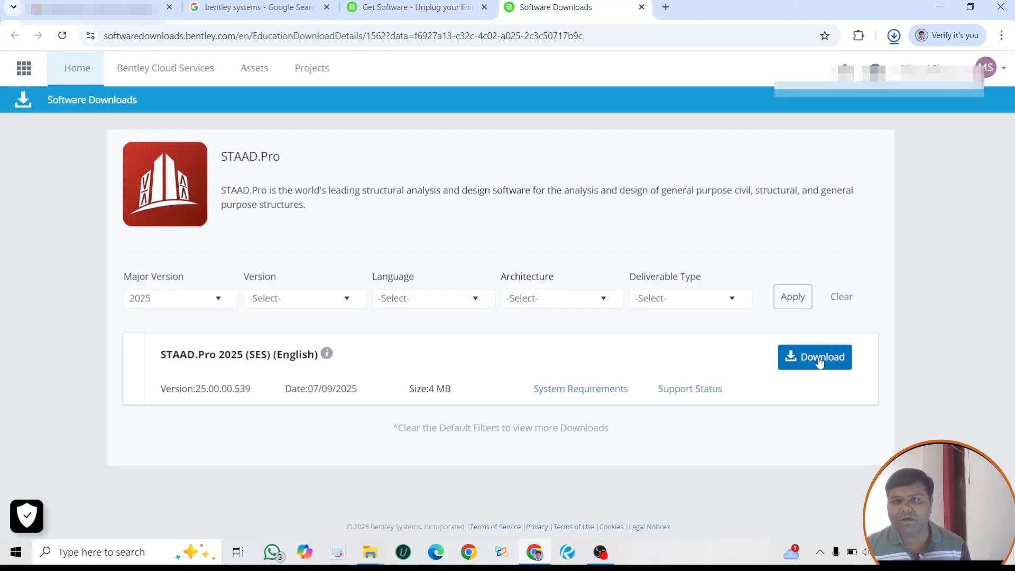
Step: Reveal Setup_StaadProx64_25.00.00.539.exe in its Downloads folder via Chrome's full download history
left_click(894, 36)
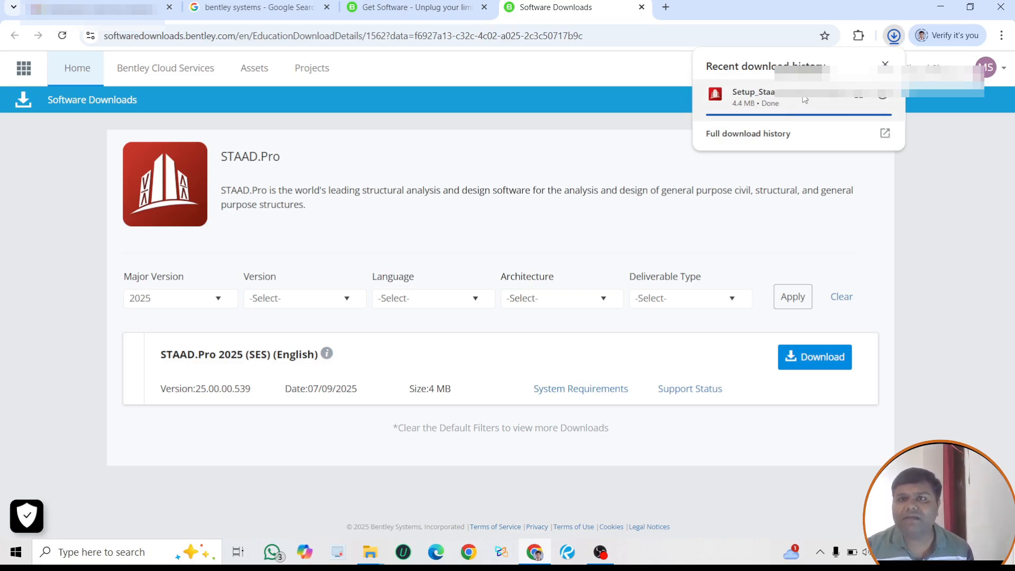
left_click(884, 133)
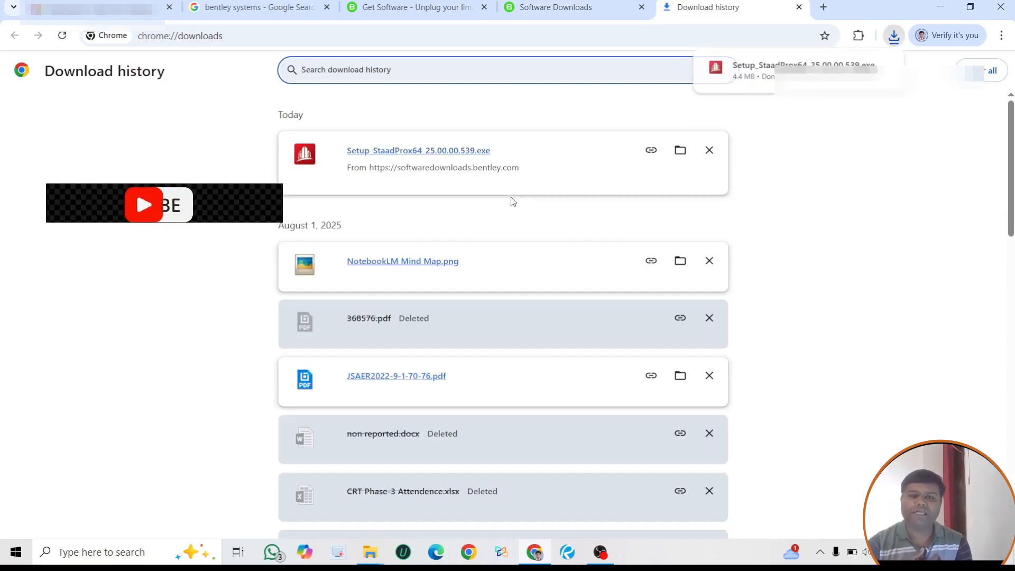
left_click(679, 151)
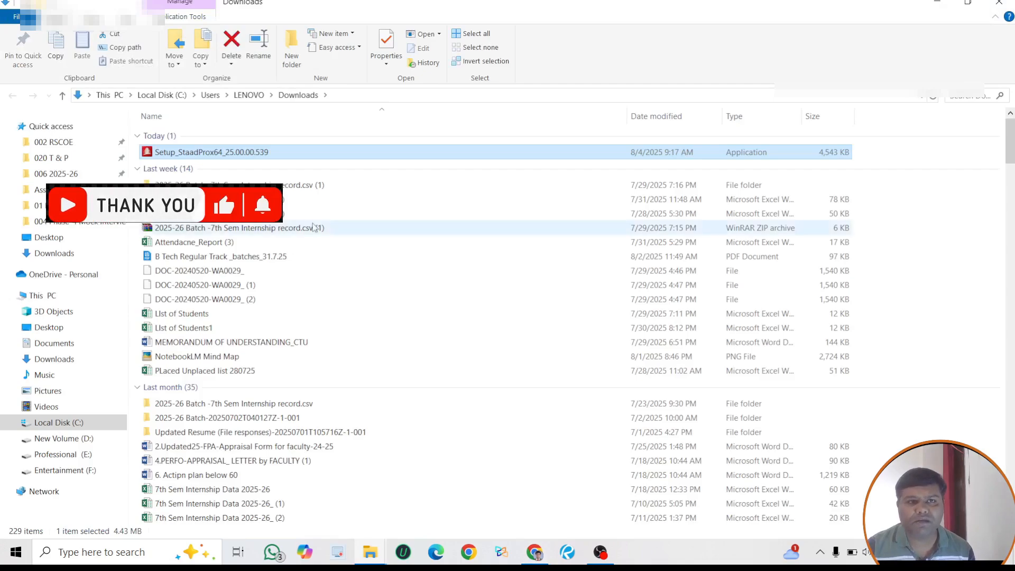
Step: Run Setup_StaadProx64_25.00.00.539 from the Downloads folder
double_click(200, 153)
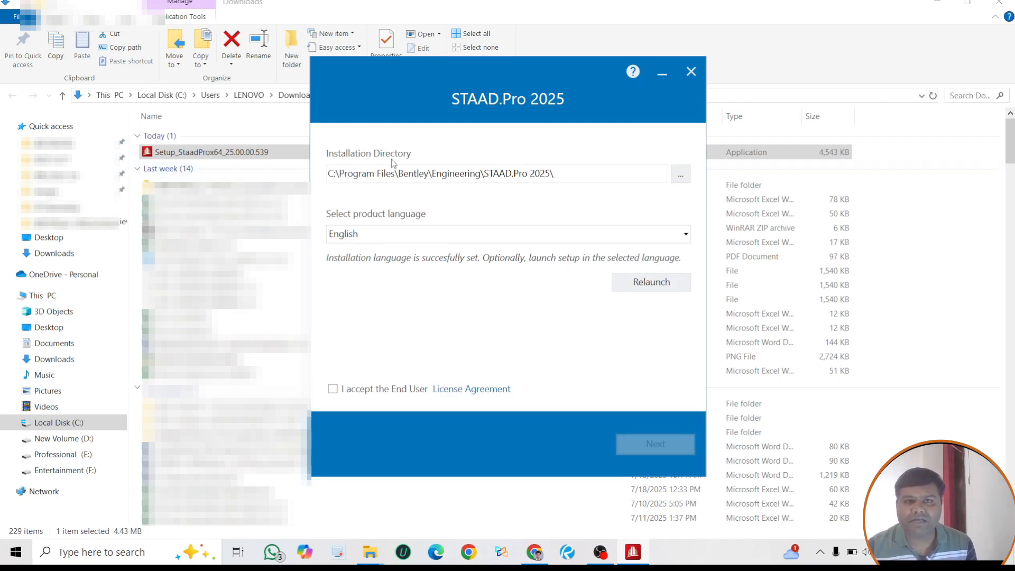
Step: Accept the EULA, keep the default features including STAAD Foundation Advanced 2025, and install
left_click(332, 389)
left_click(679, 446)
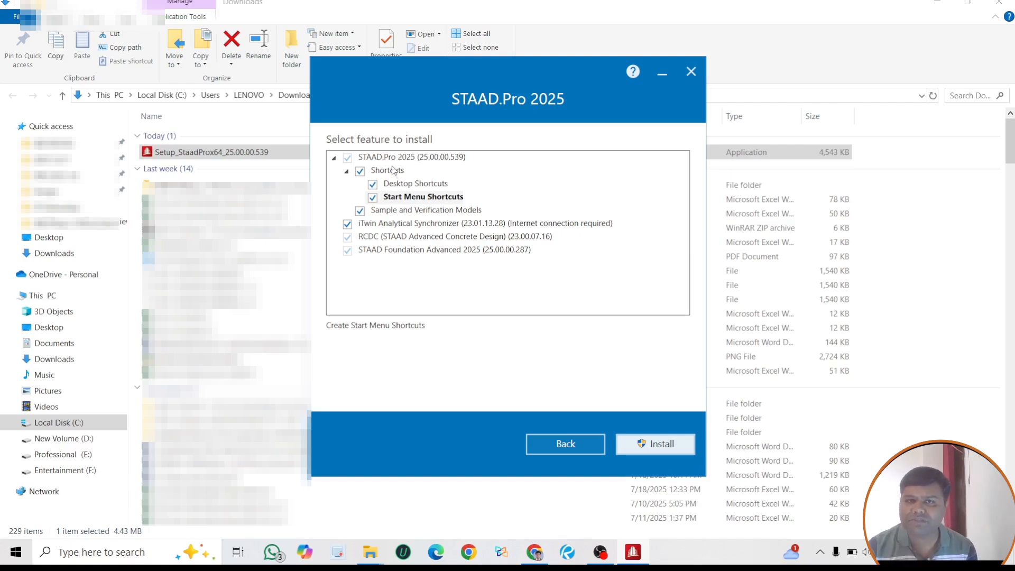
left_click(423, 250)
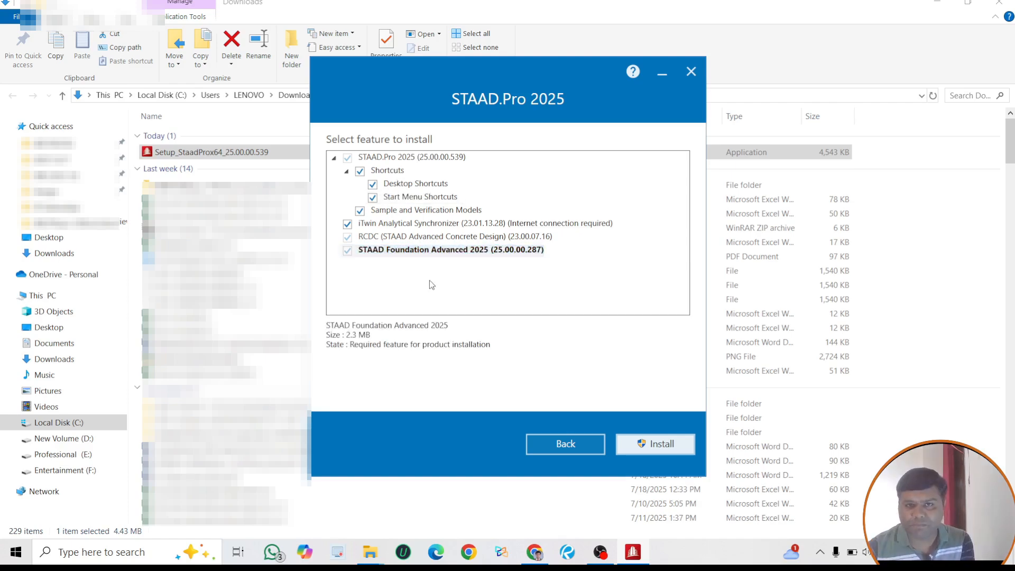
left_click(670, 444)
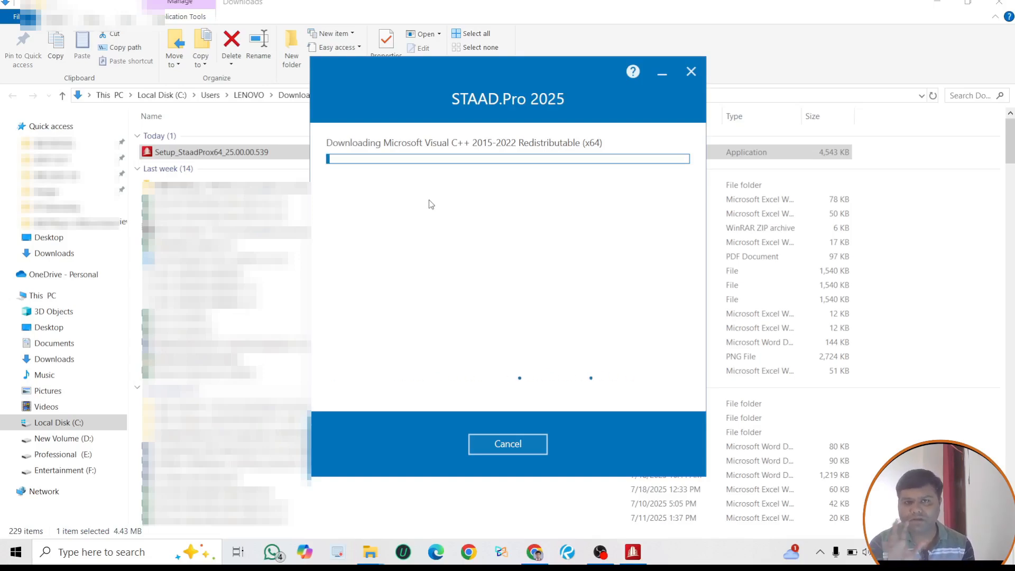
mouse_move(371, 555)
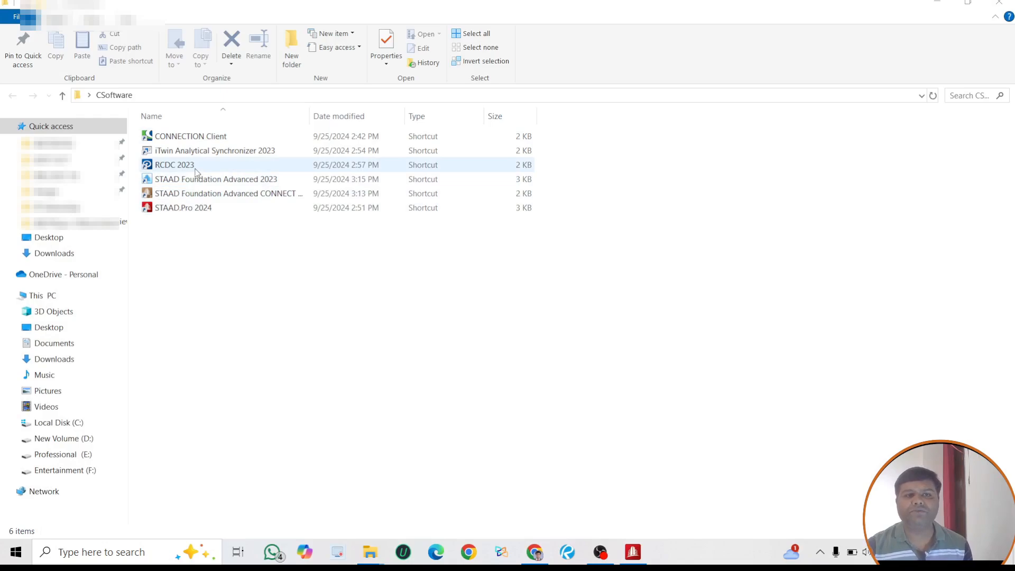
left_click(633, 552)
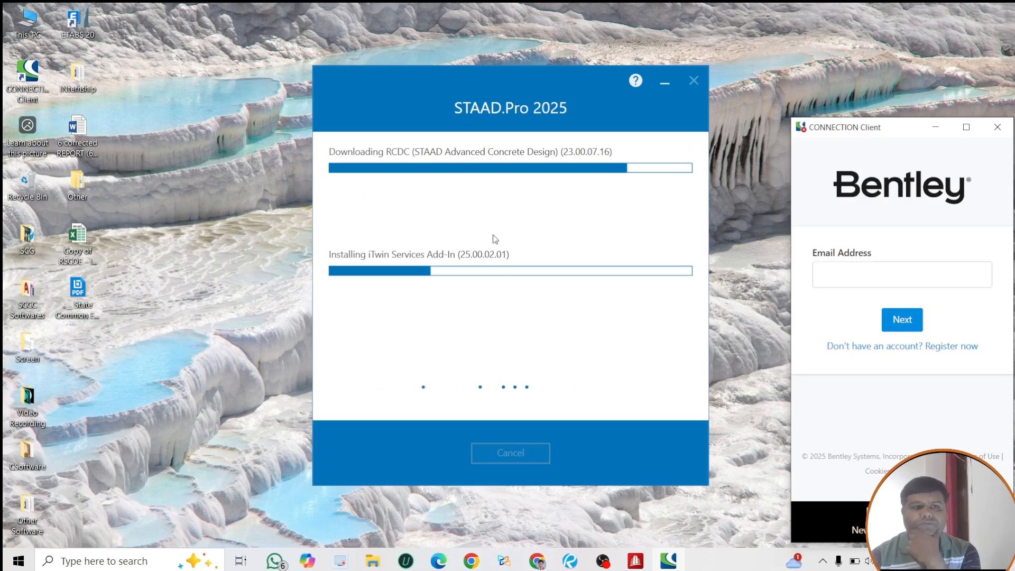
Step: Dismiss the Residual Cleanup popup and bring up the Gmail inbox in Chrome
left_click(1006, 341)
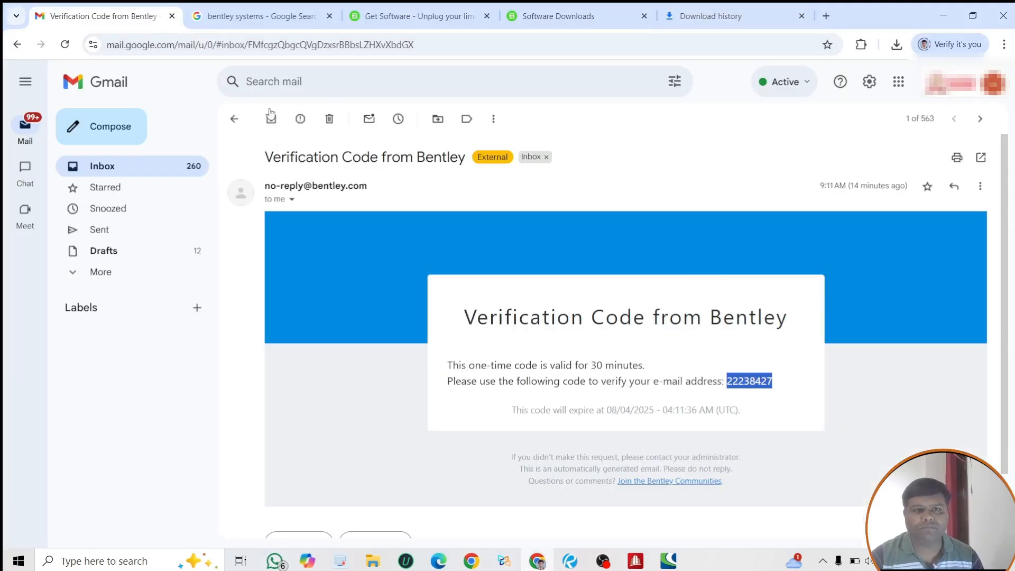
left_click(270, 114)
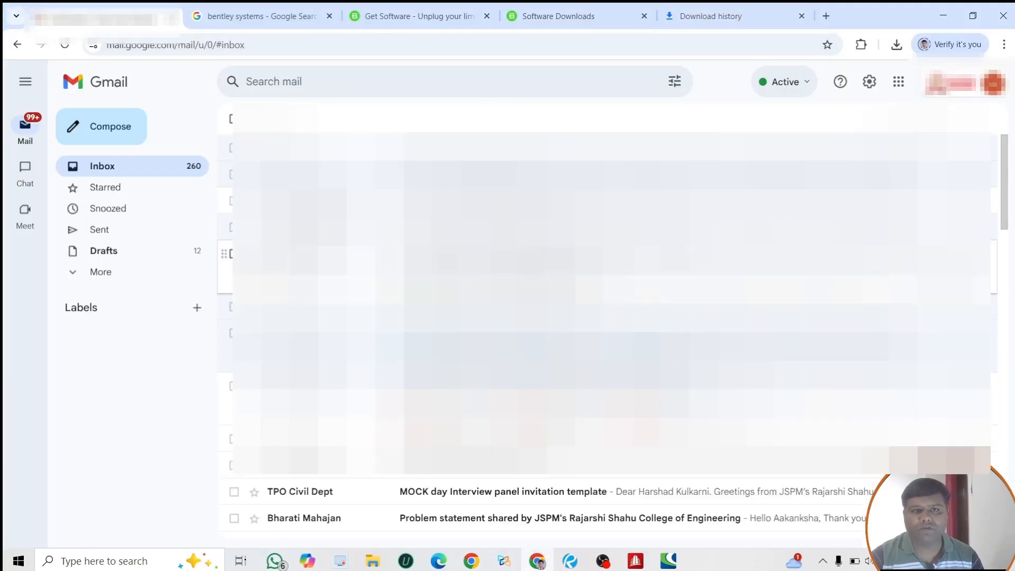
left_click(669, 565)
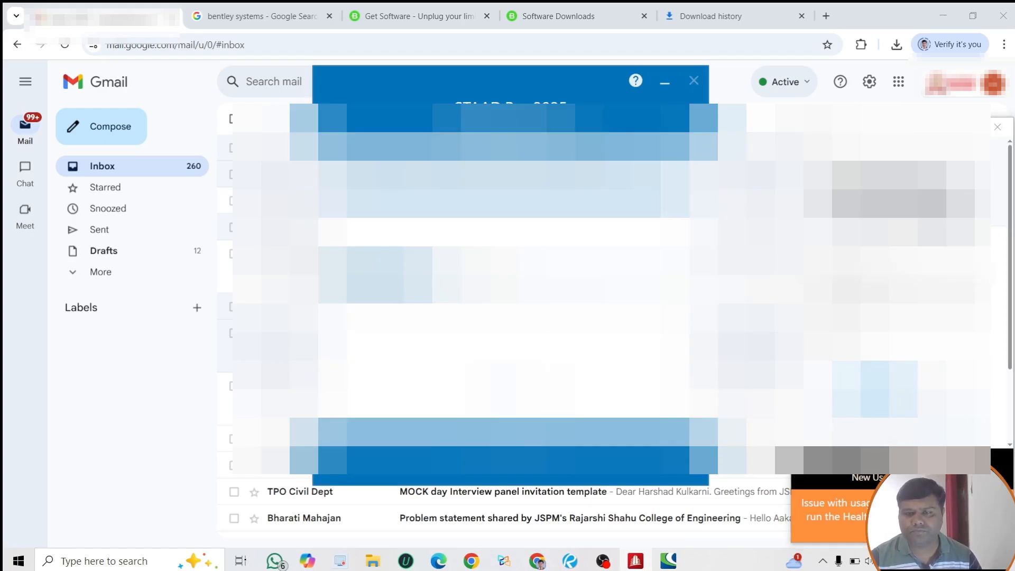
mouse_move(374, 563)
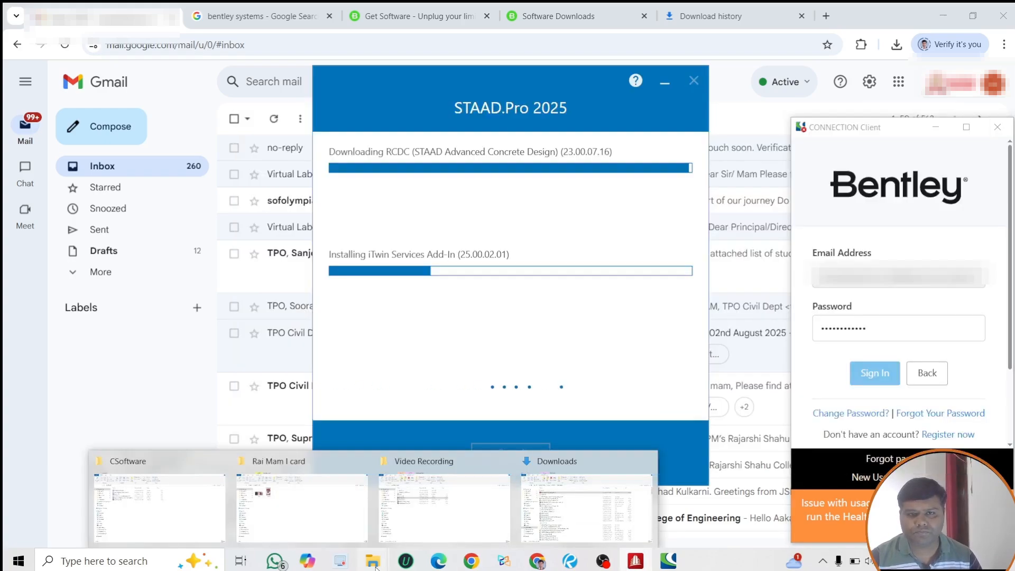
Step: Minimize Chrome, close the CONNECTION Client error window, and center the installer dialog
left_click(943, 15)
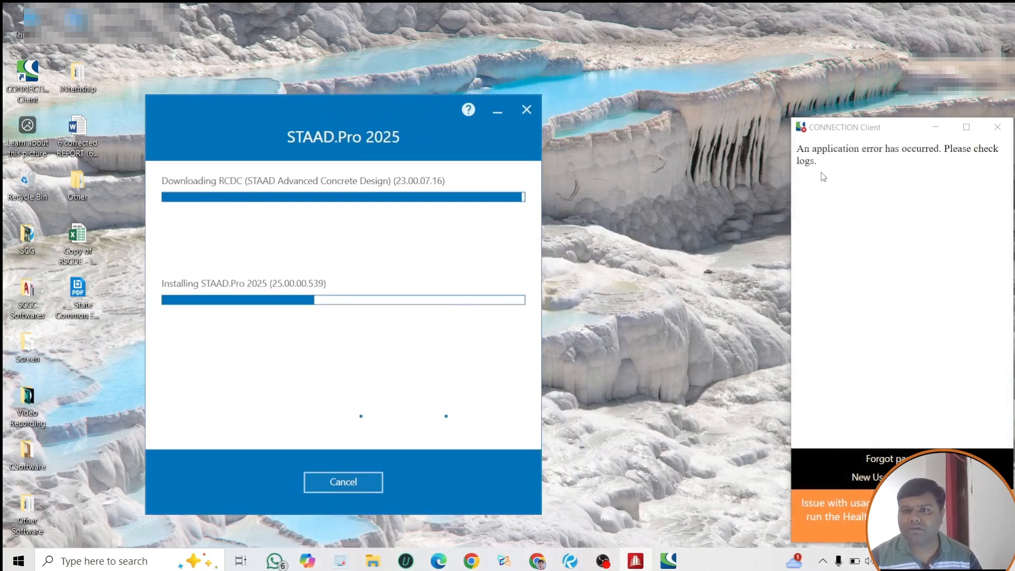
left_click(998, 127)
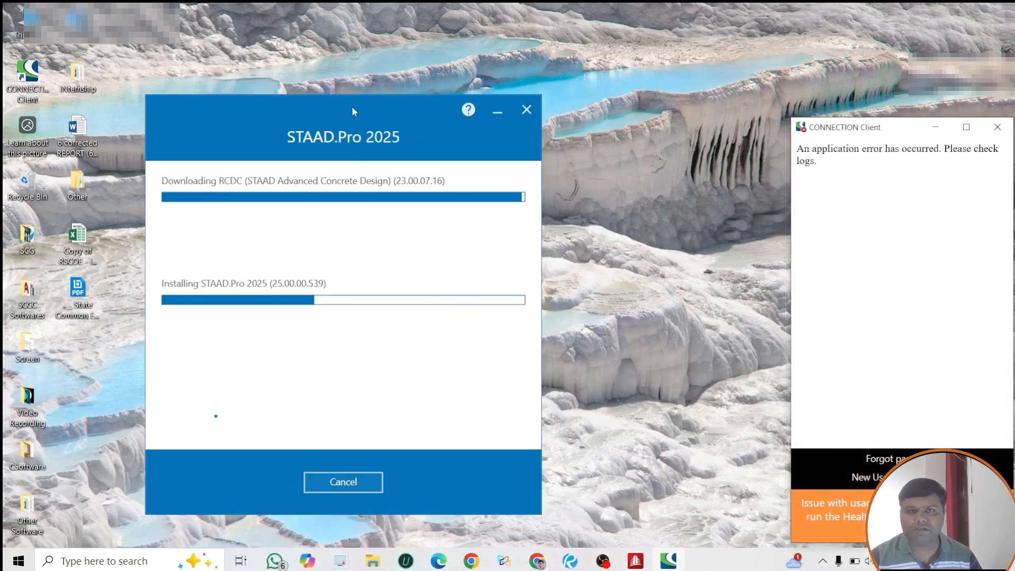
left_click_drag(351, 107, 533, 107)
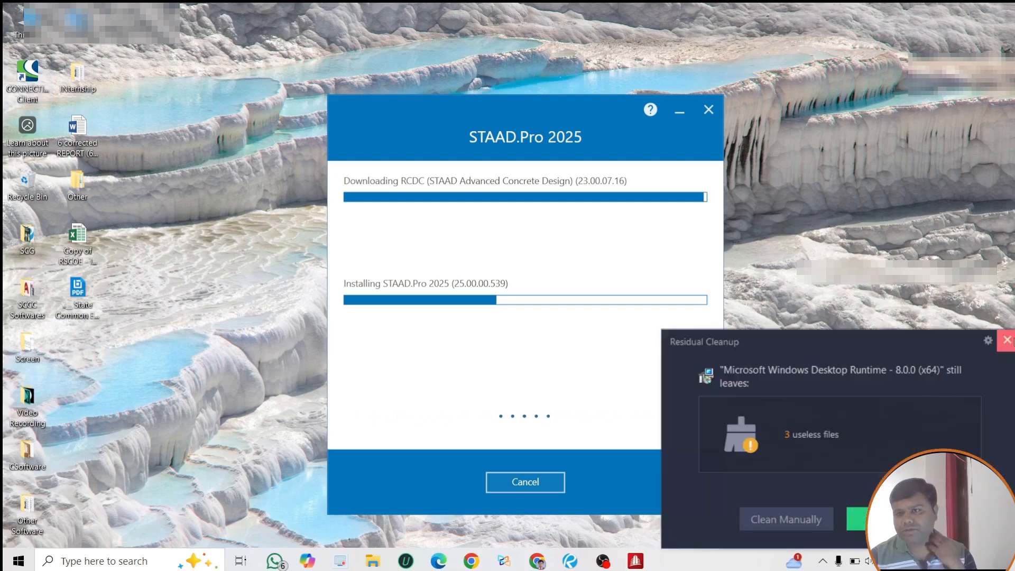
Step: Dismiss the Residual Cleanup notification and refresh the desktop icons
left_click(1007, 340)
right_click(850, 245)
left_click(908, 280)
right_click(842, 171)
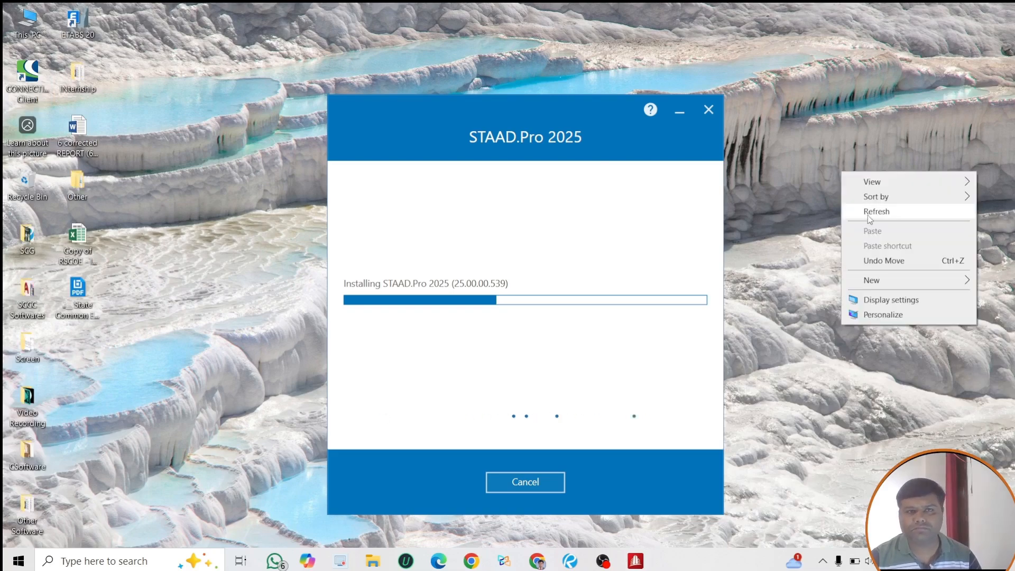
right_click(884, 175)
left_click(919, 213)
right_click(891, 149)
left_click(905, 192)
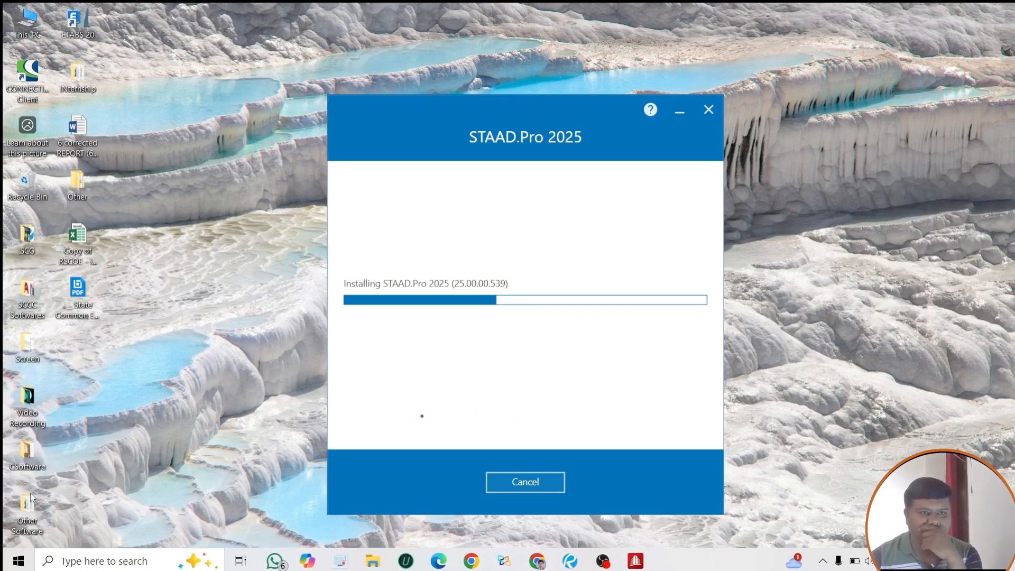
Step: Check the CSoftware desktop folder, then bring the installer's progress window back up
double_click(26, 454)
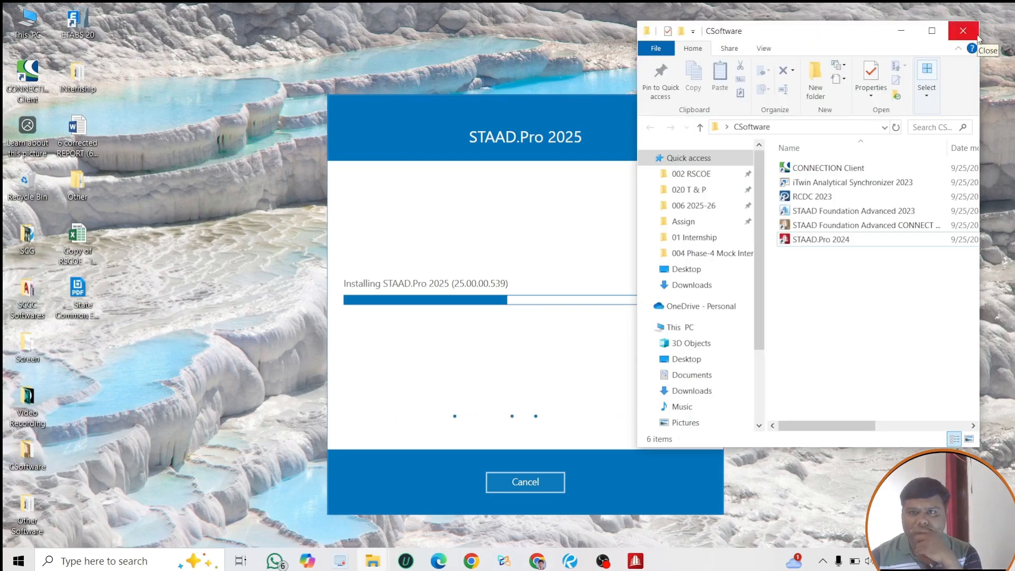
left_click(963, 30)
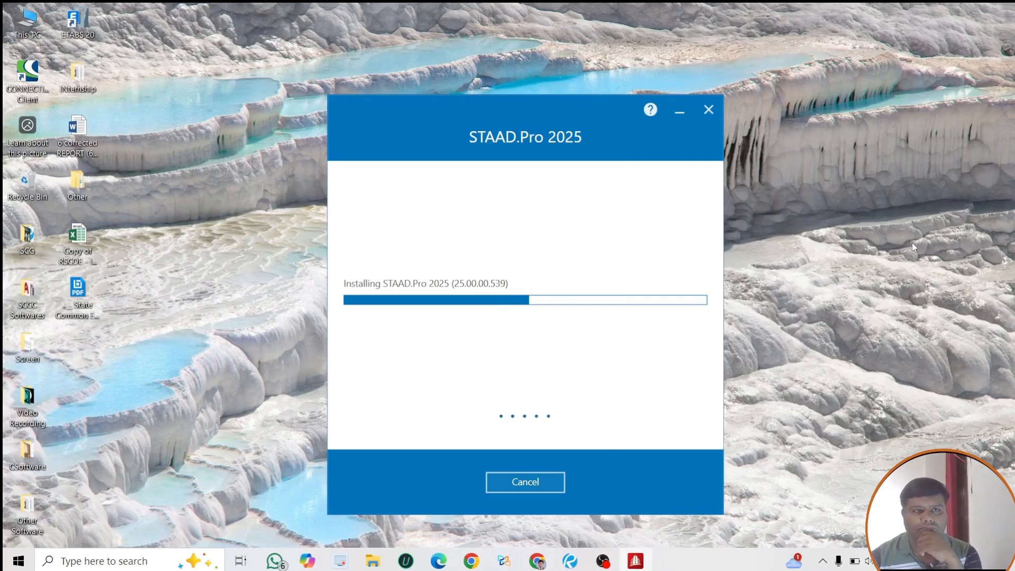
left_click(636, 560)
left_click(636, 560)
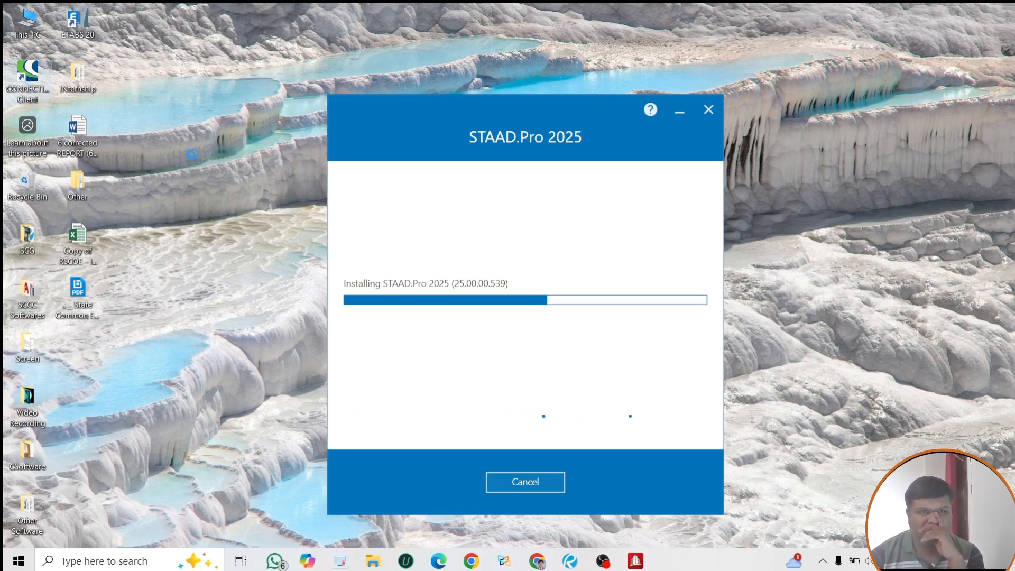
Step: Open and dismiss the CONNECTION Client shortcut's menu while STAAD.Pro finishes installing
right_click(28, 80)
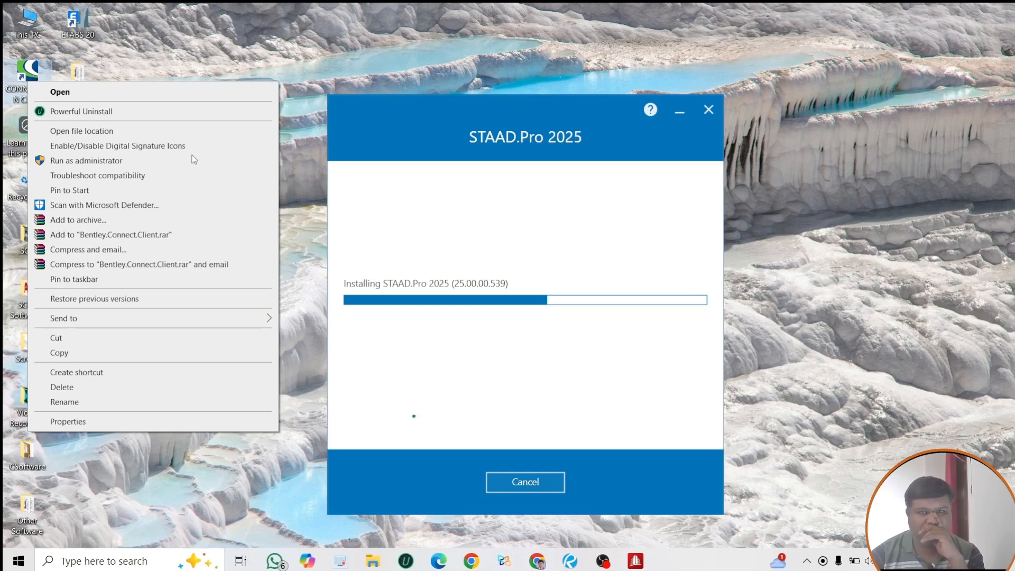
left_click(340, 49)
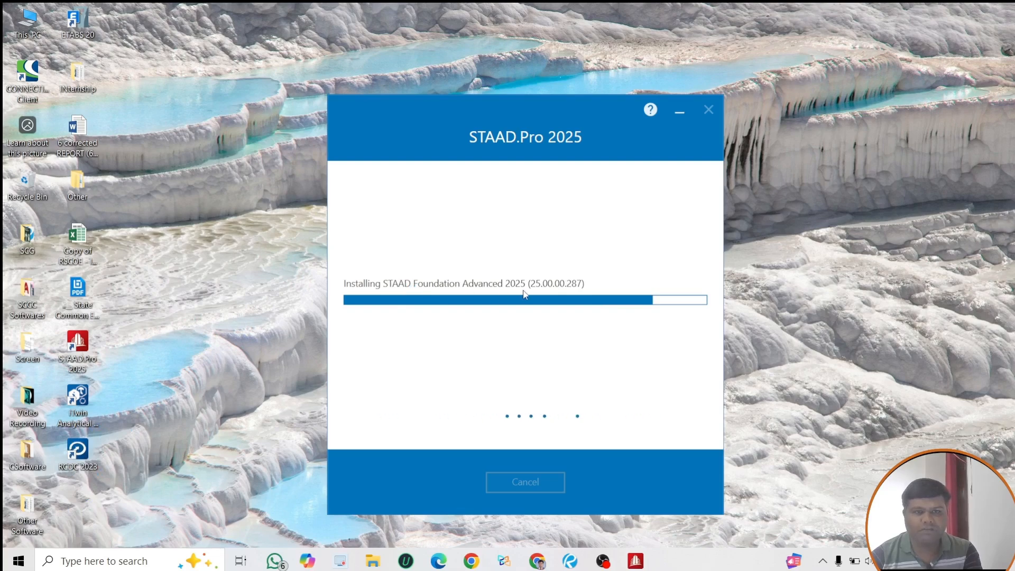
Step: Open the CSoftware folder, widen it to show all columns, then minimize it
double_click(26, 452)
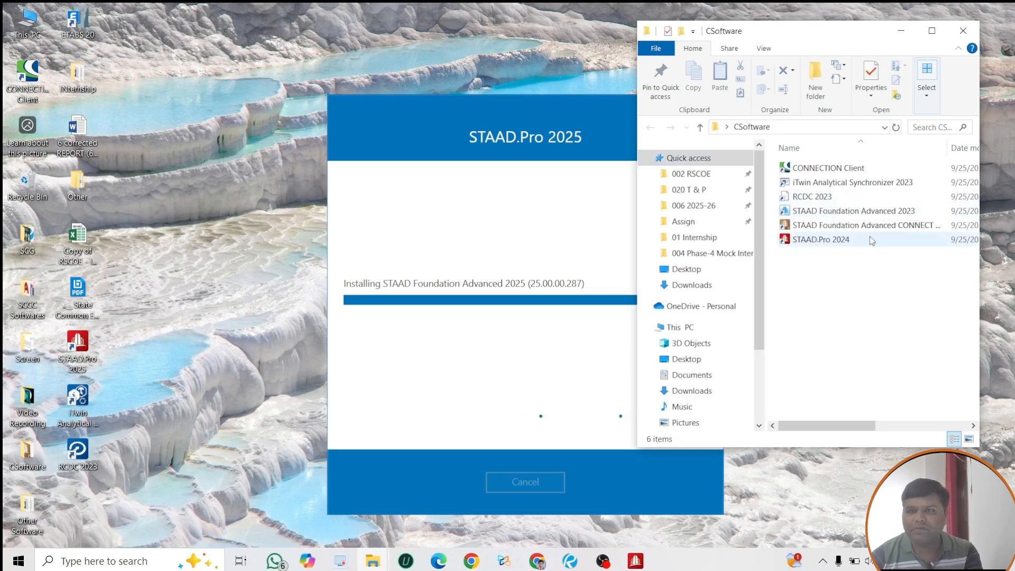
left_click_drag(633, 227, 321, 227)
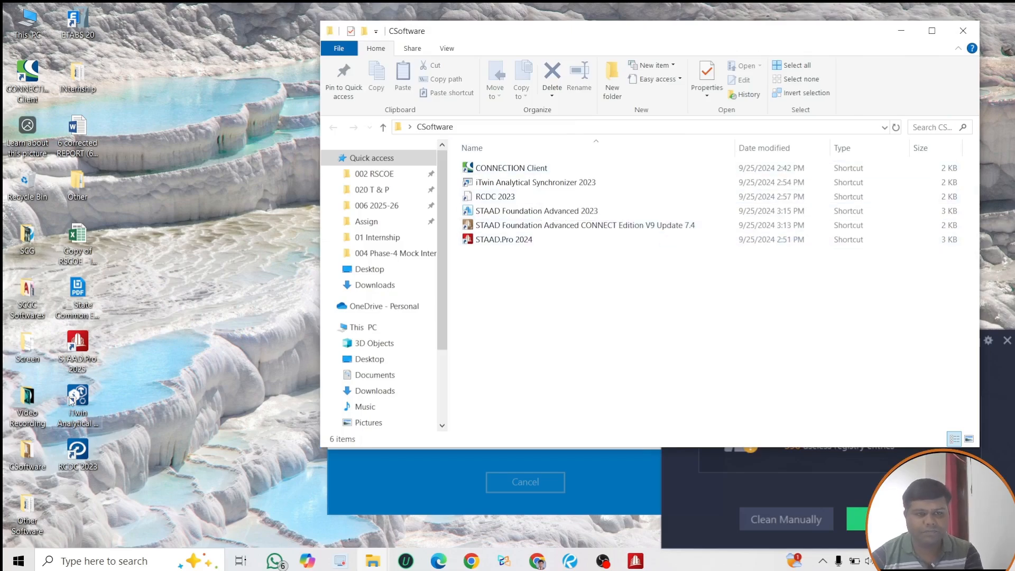
left_click(902, 31)
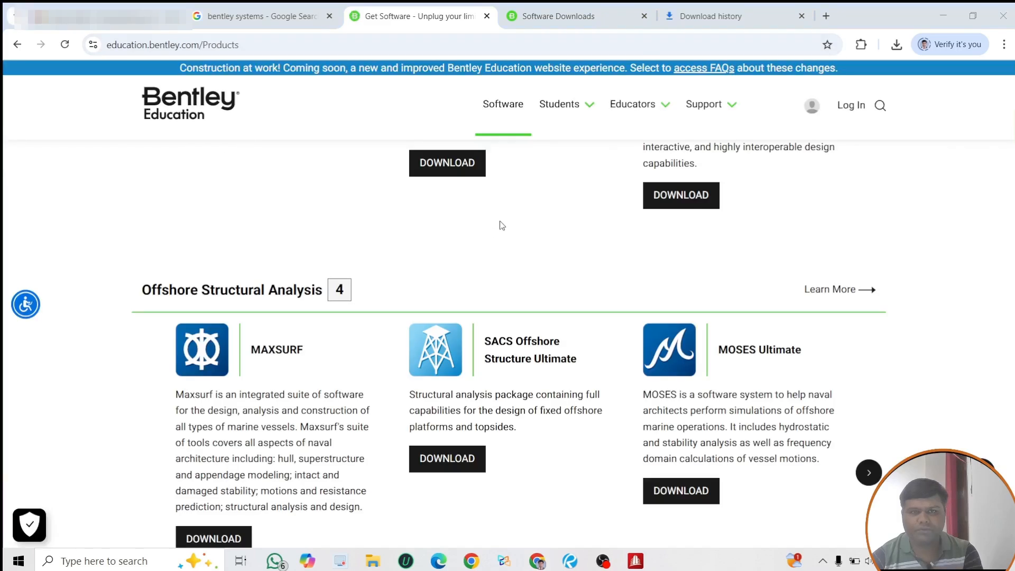
Step: Filter the Bentley Education Software page to the Civil Design product category
scroll(502, 226, "up", 3)
scroll(503, 226, "up", 3)
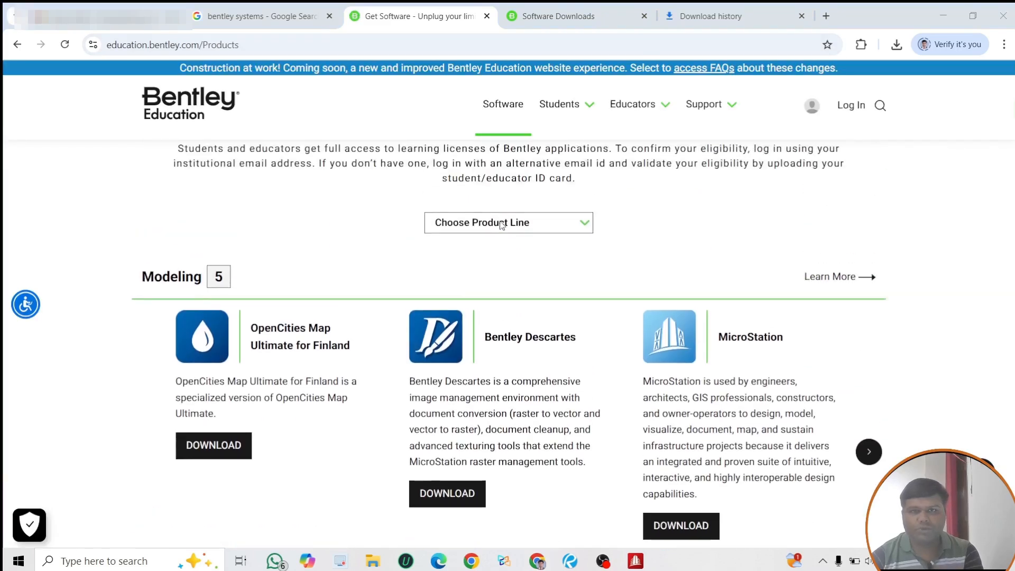
scroll(502, 225, "up", 3)
scroll(505, 225, "down", 3)
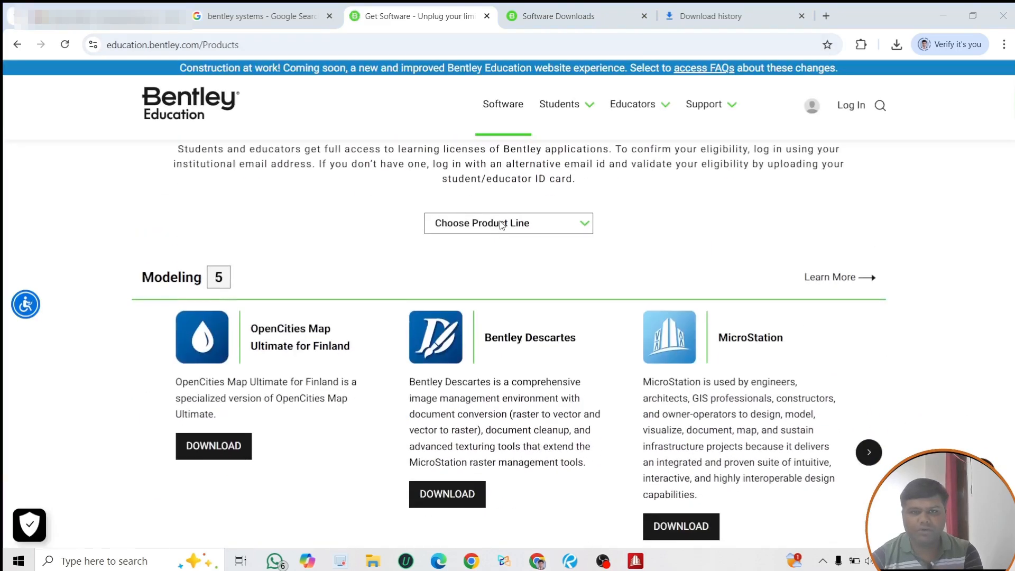
left_click(507, 224)
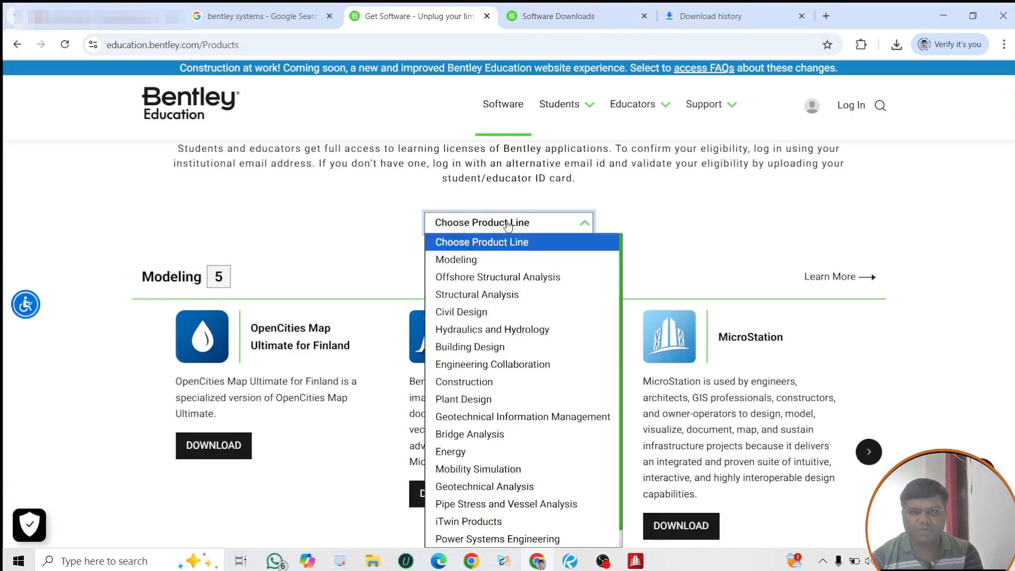
left_click(506, 313)
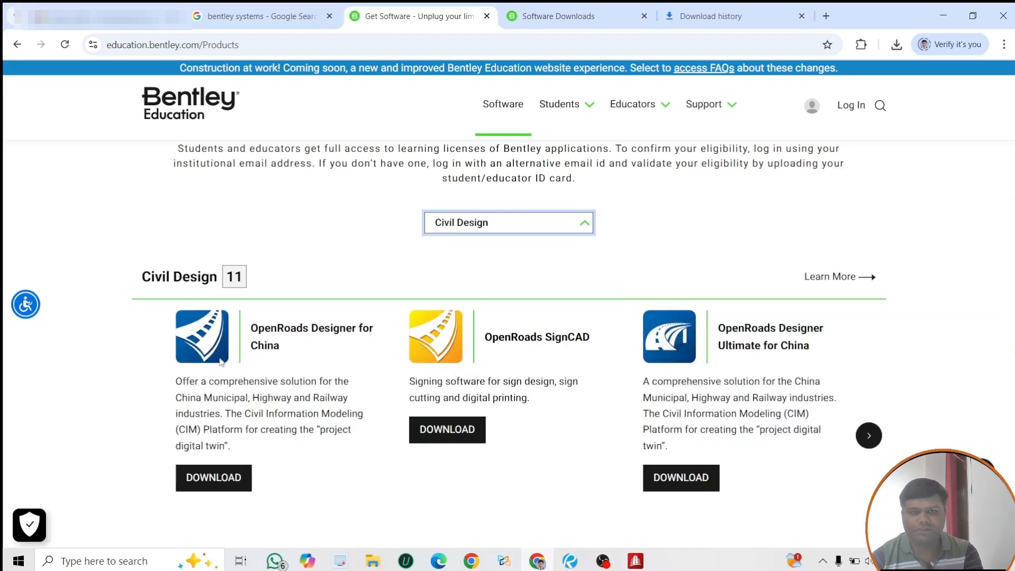
scroll(357, 349, "down", 5)
scroll(357, 349, "up", 6)
Step: Browse the Modeling and then the Geotechnical Analysis product categories
left_click(536, 293)
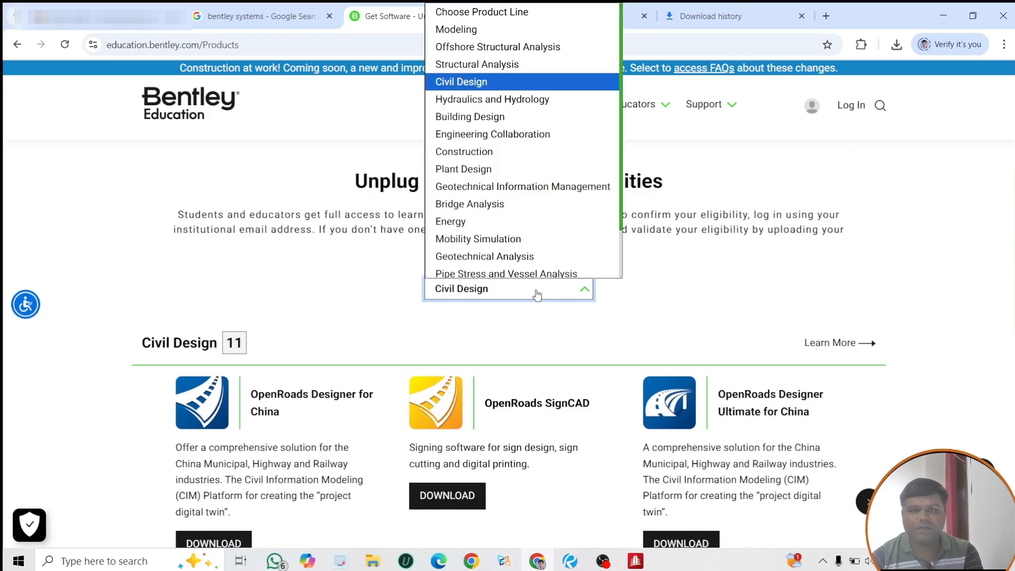
left_click(488, 31)
scroll(530, 361, "down", 2)
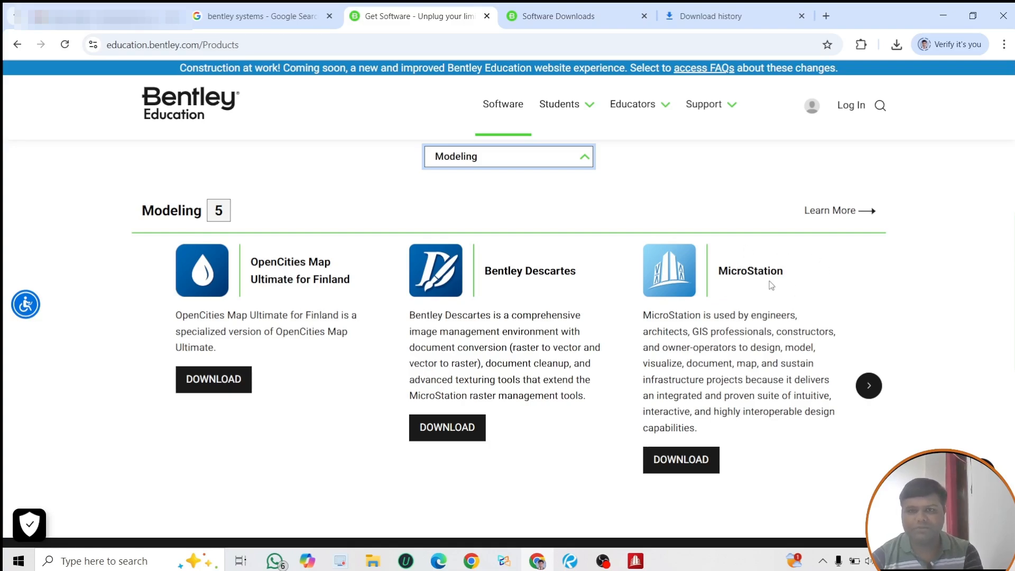
scroll(595, 382, "down", 4)
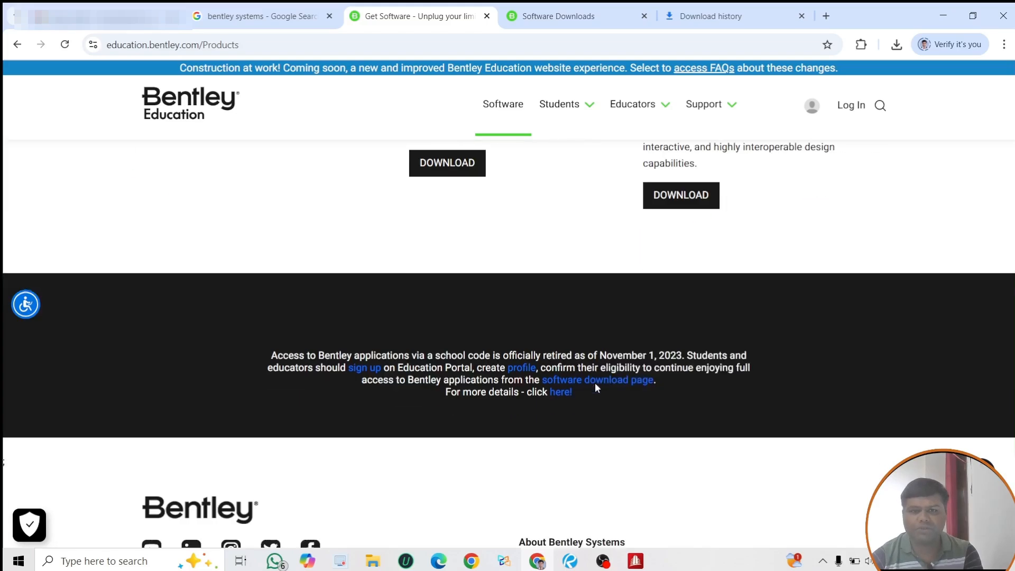
scroll(597, 390, "up", 6)
left_click(529, 288)
scroll(525, 248, "down", 2)
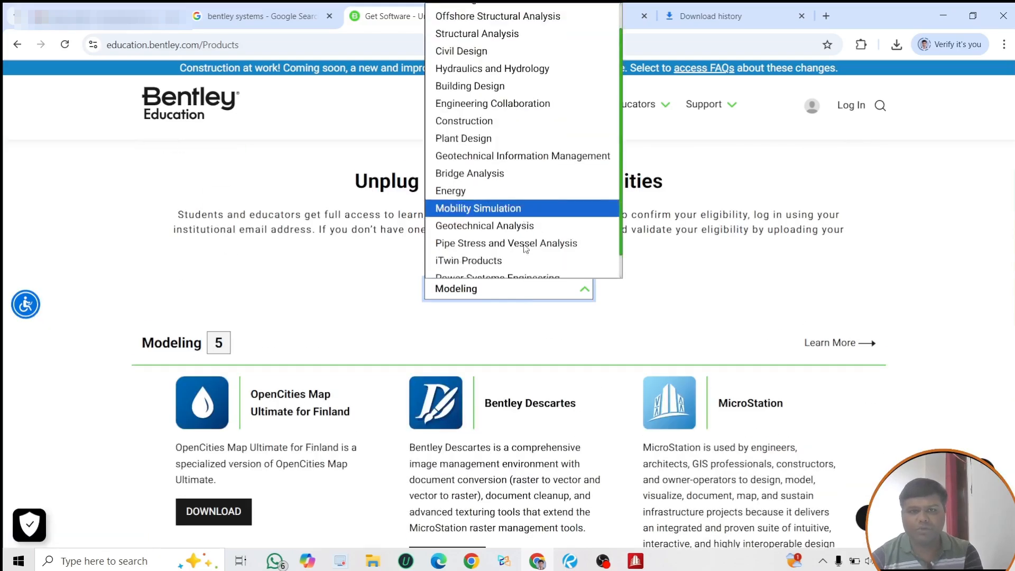
left_click(515, 200)
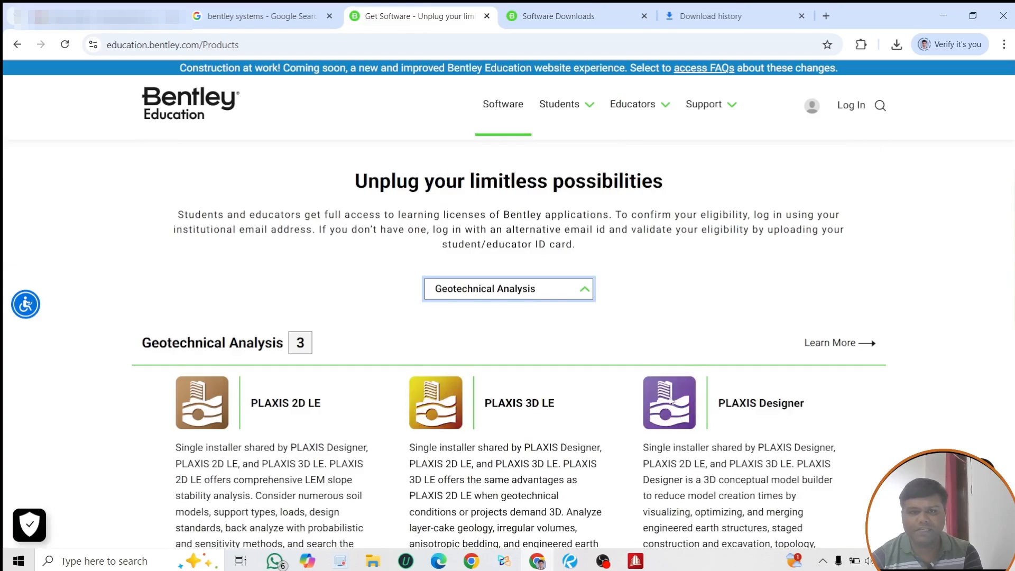
scroll(656, 407, "down", 2)
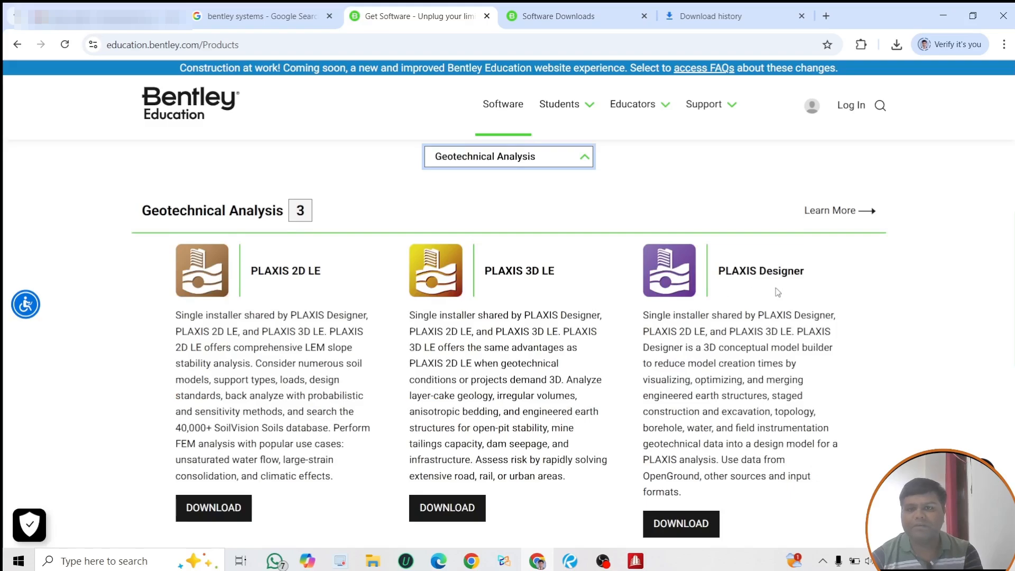
scroll(792, 375, "down", 4)
scroll(788, 375, "up", 10)
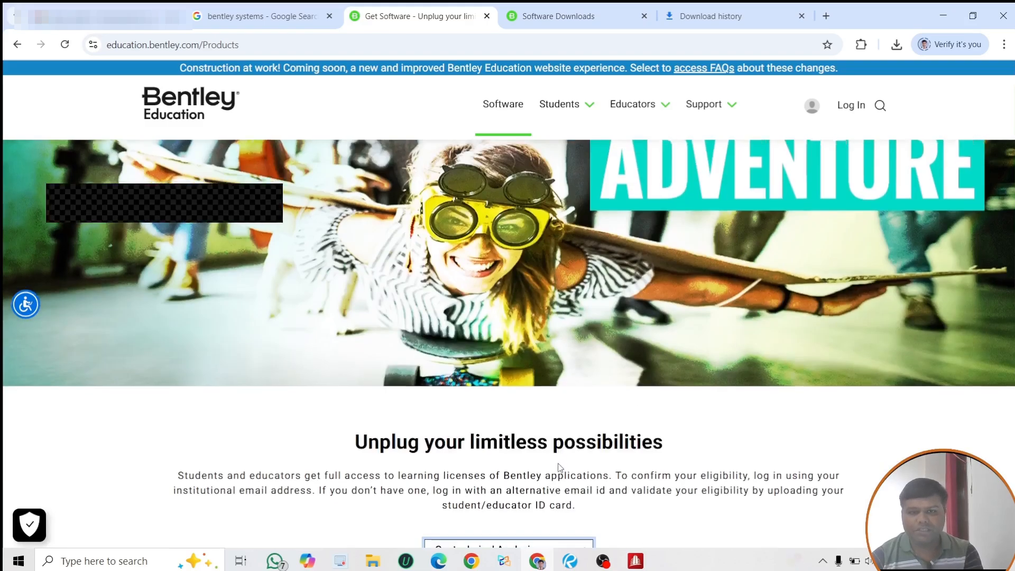
scroll(558, 466, "down", 3)
Step: Switch the category filter to Construction and scroll through its products
left_click(546, 357)
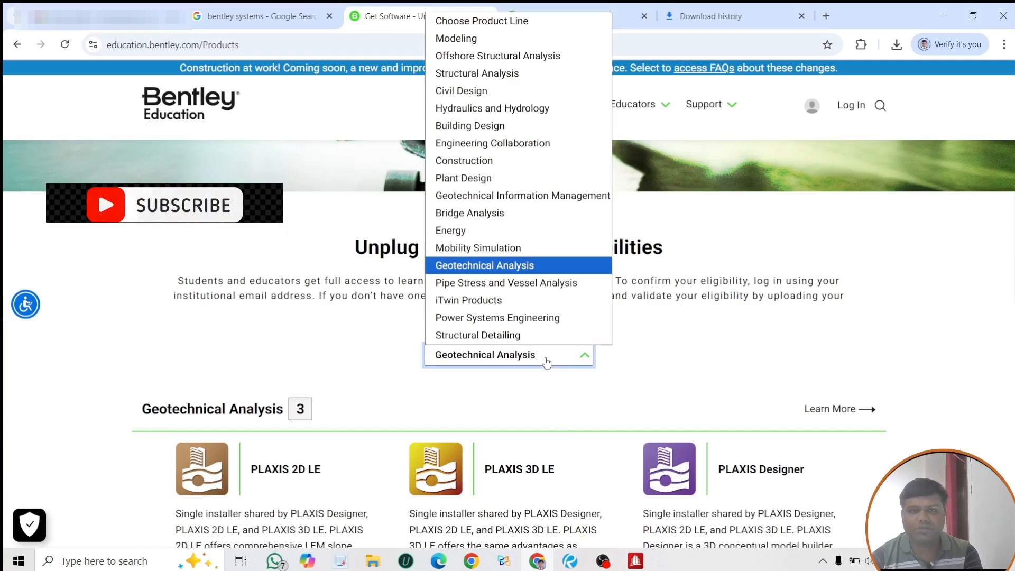
left_click(498, 167)
scroll(520, 361, "down", 2)
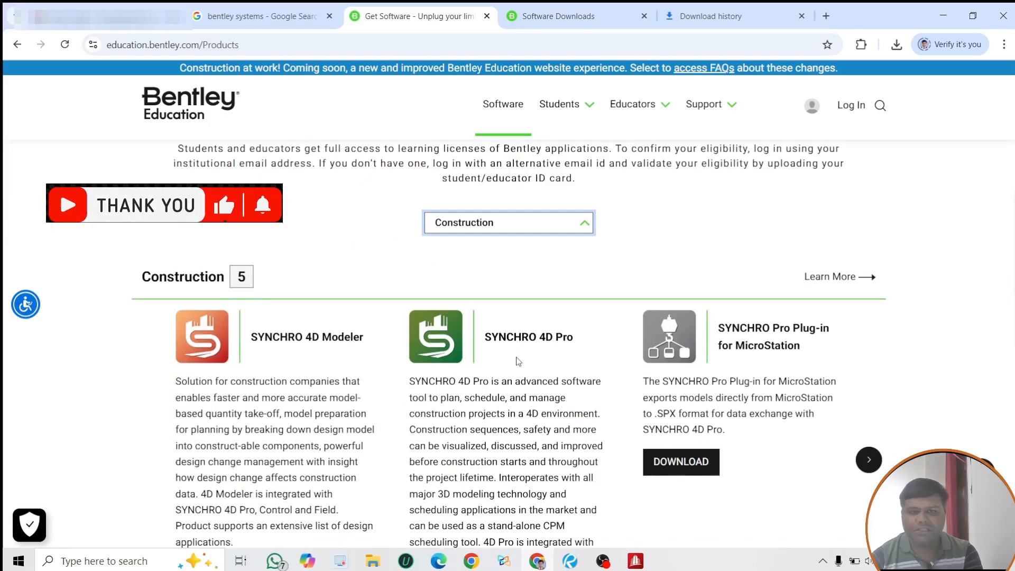
scroll(520, 361, "down", 7)
scroll(665, 355, "up", 5)
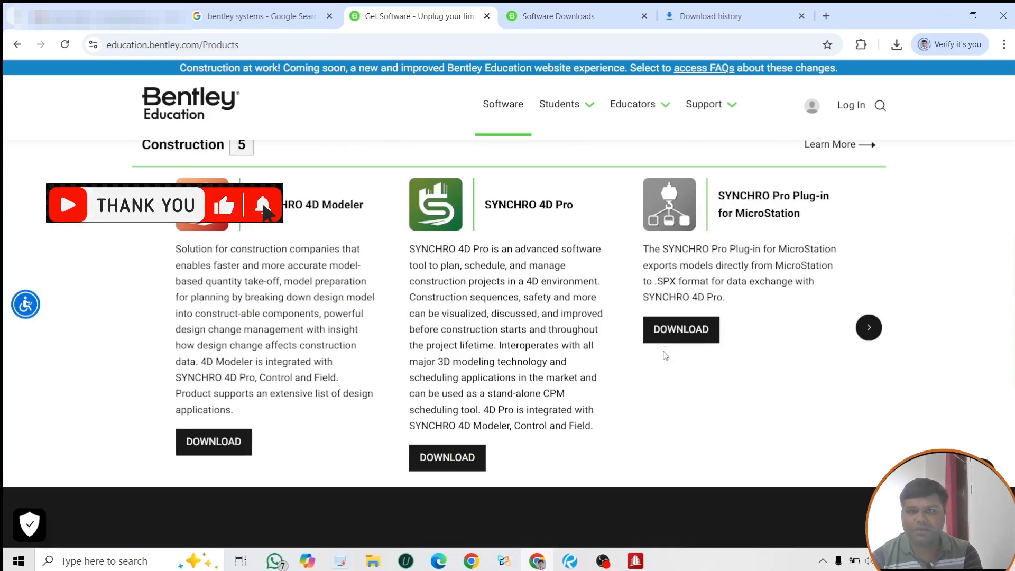
scroll(664, 351, "up", 9)
scroll(500, 335, "down", 4)
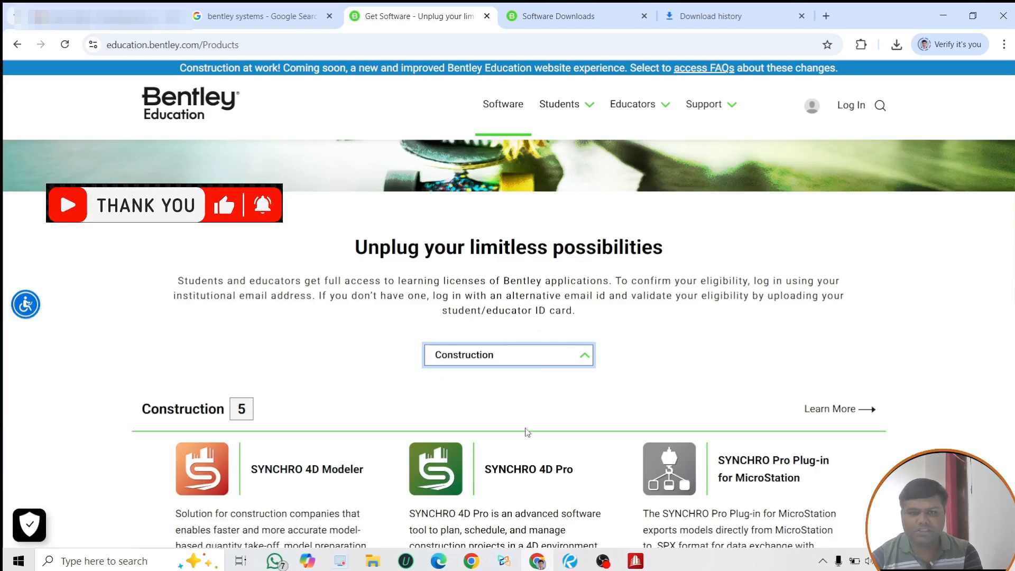
Step: Look at Structural Detailing products, then settle on the Bridge Analysis category
left_click(530, 355)
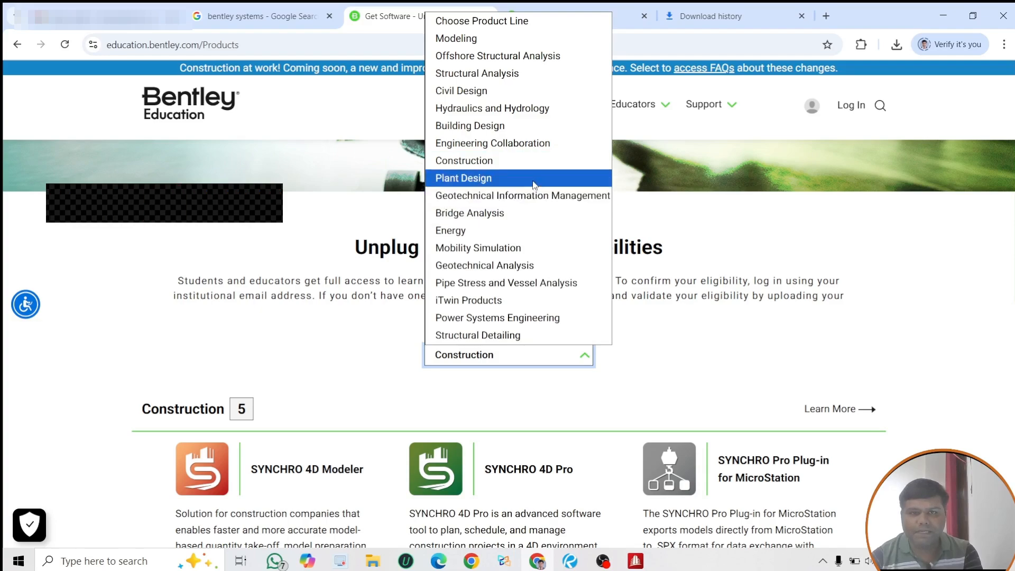
left_click(542, 335)
scroll(541, 340, "down", 3)
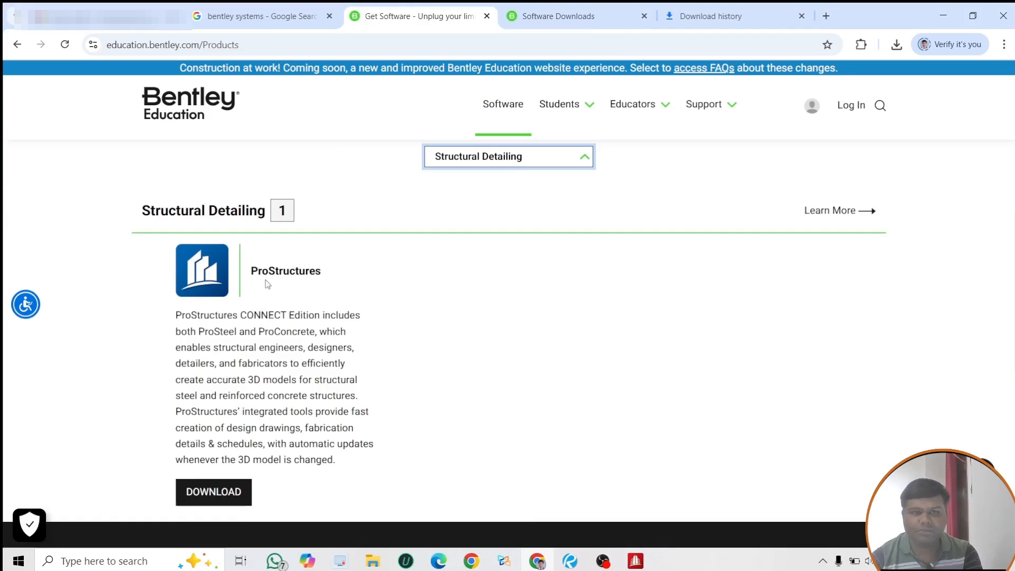
scroll(516, 275, "up", 2)
left_click(515, 278)
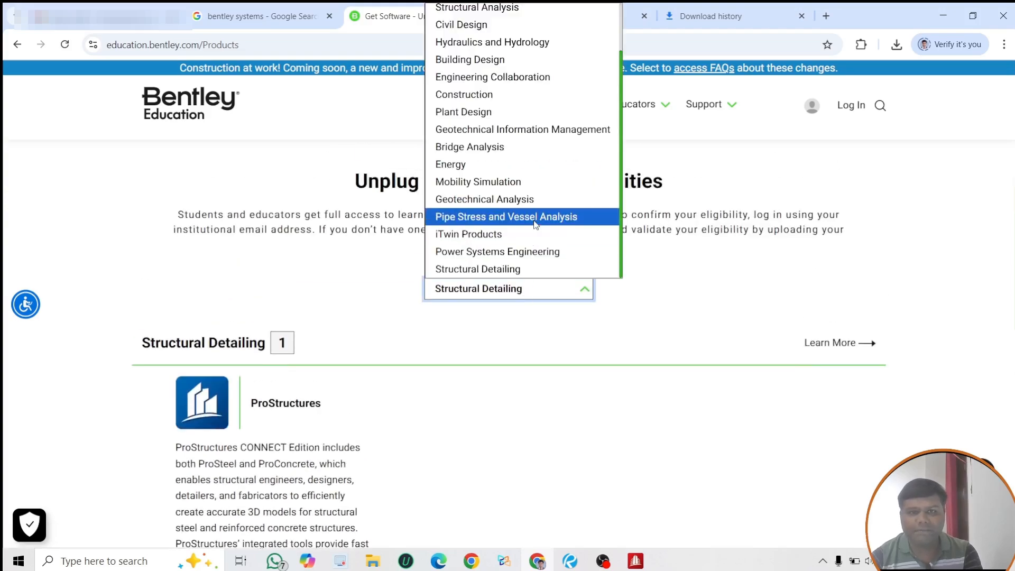
left_click(525, 152)
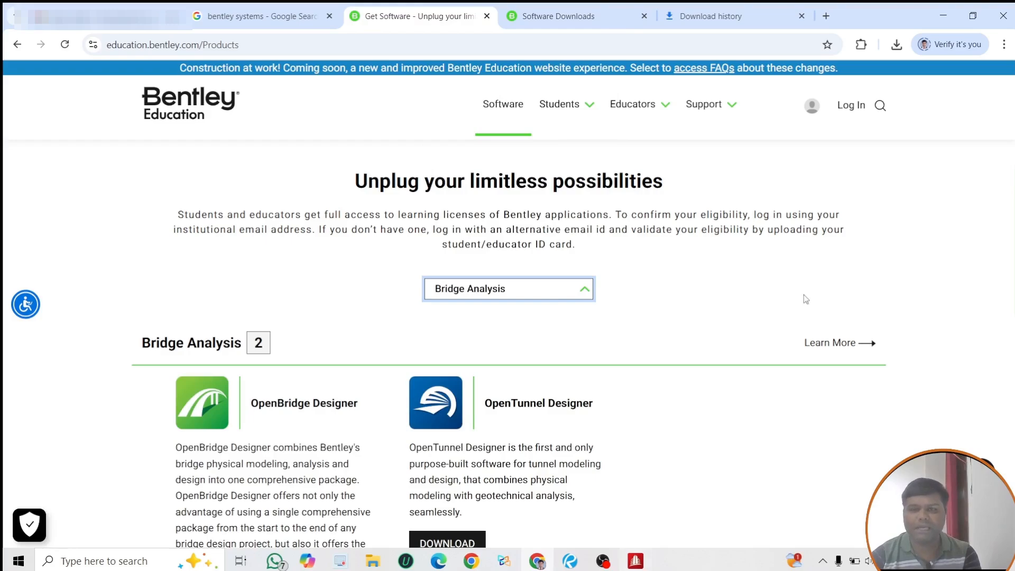
Step: Bring the STAAD.Pro 2025 installer forward, minimize Chrome, and refresh the desktop twice while waiting
left_click(635, 560)
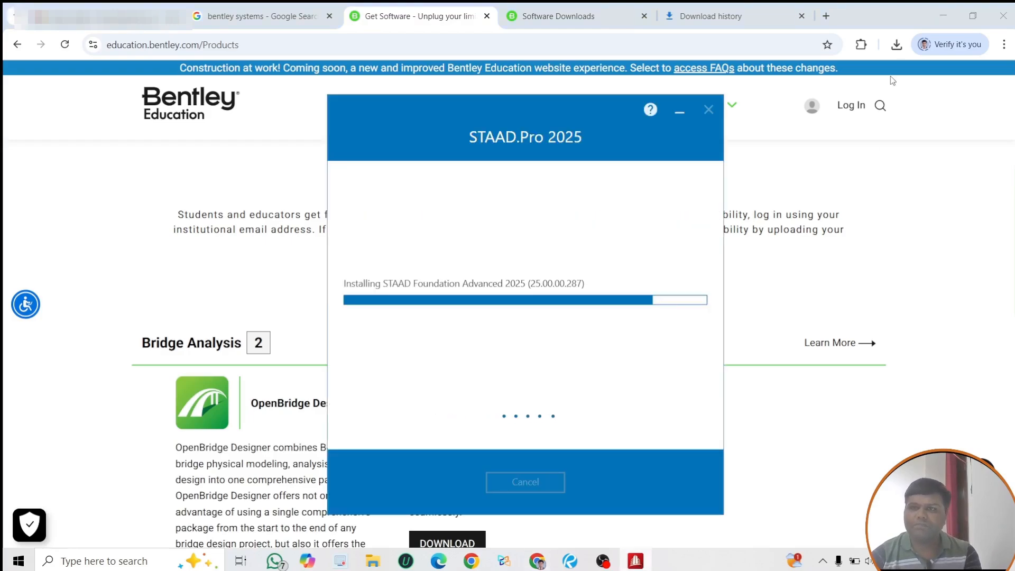
left_click(944, 15)
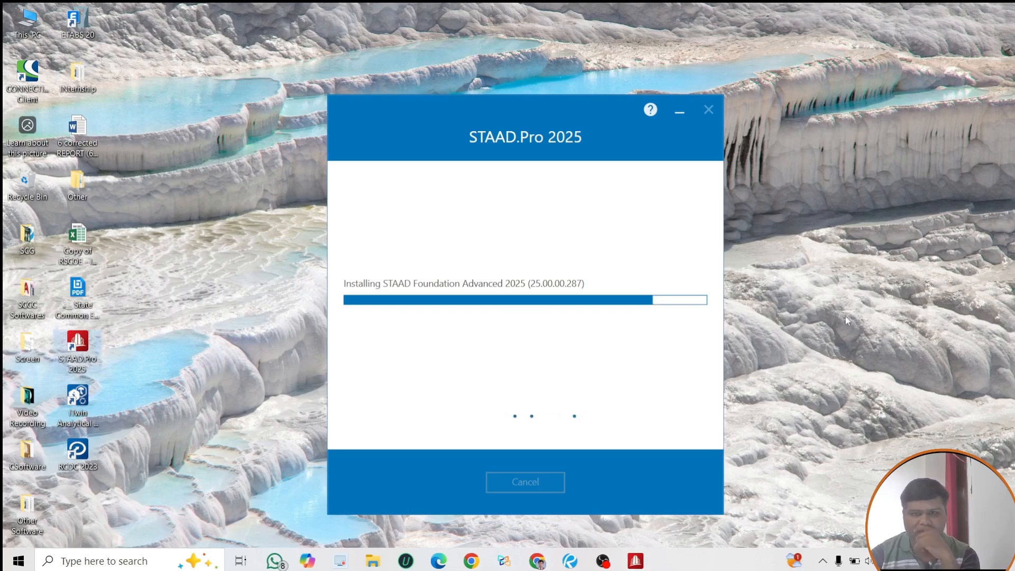
right_click(808, 184)
left_click(830, 227)
right_click(827, 182)
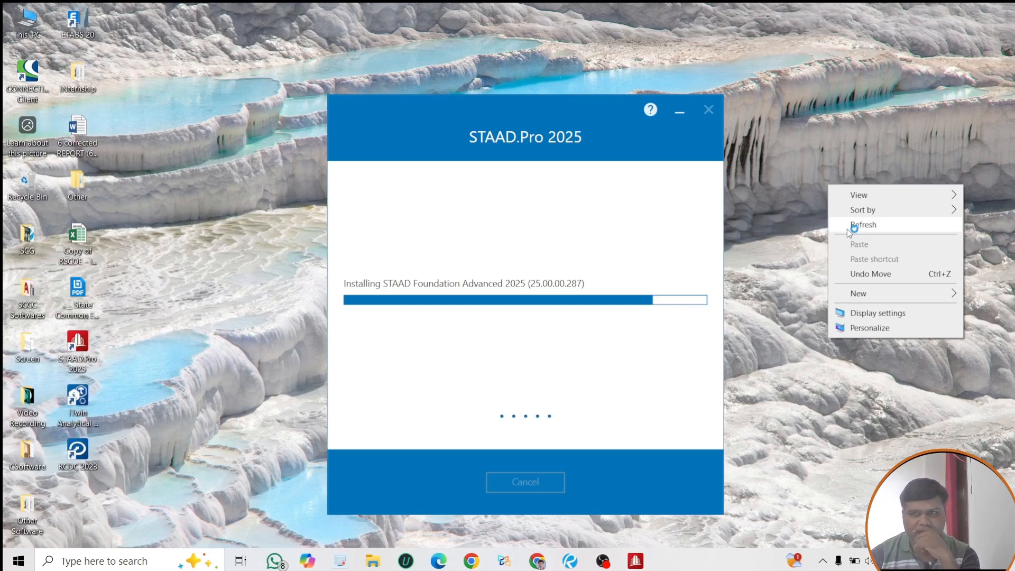
left_click(849, 225)
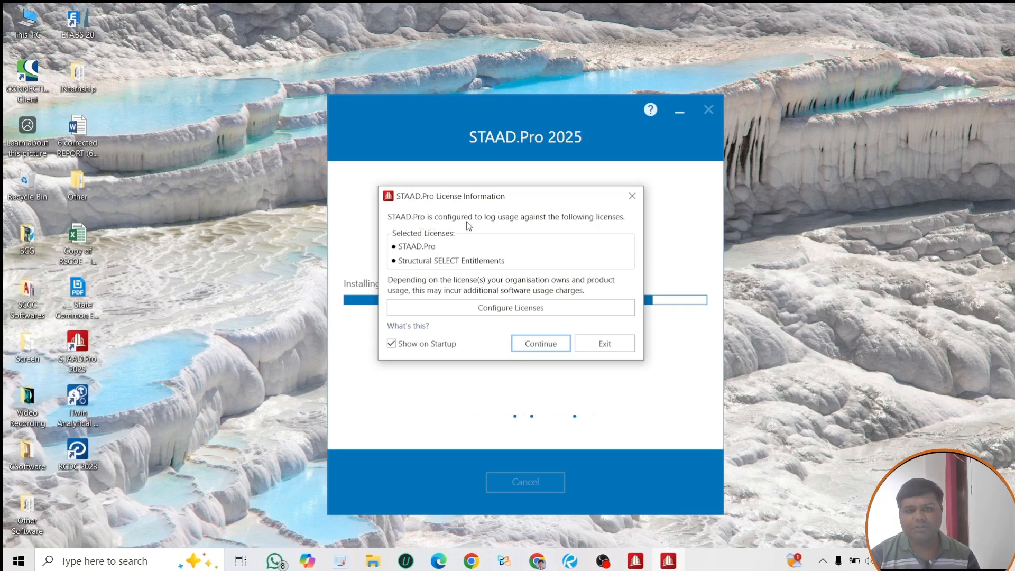
Step: Continue past the STAAD.Pro License Information notice and move the installer window up-left
left_click(539, 344)
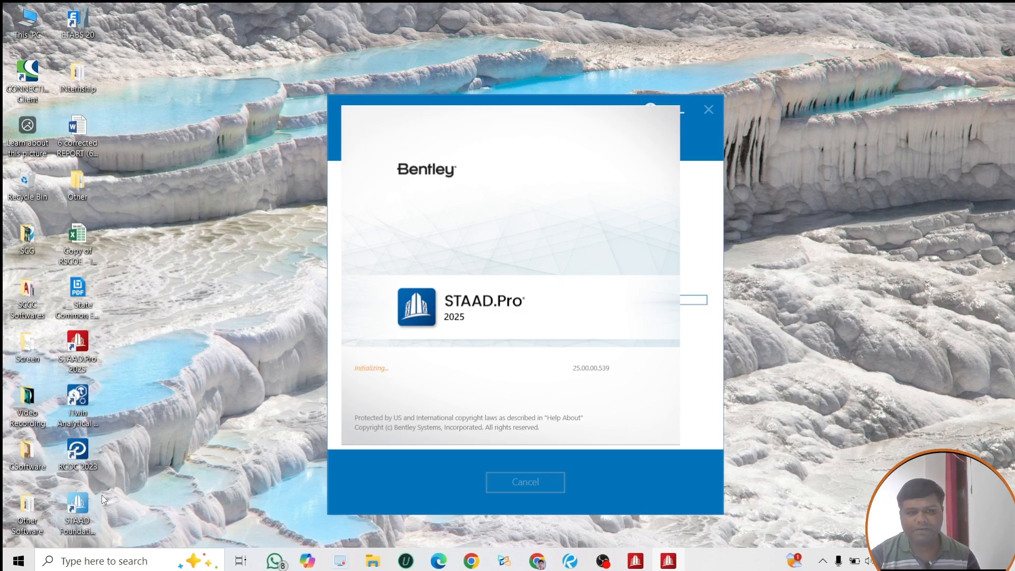
left_click_drag(608, 103, 402, 61)
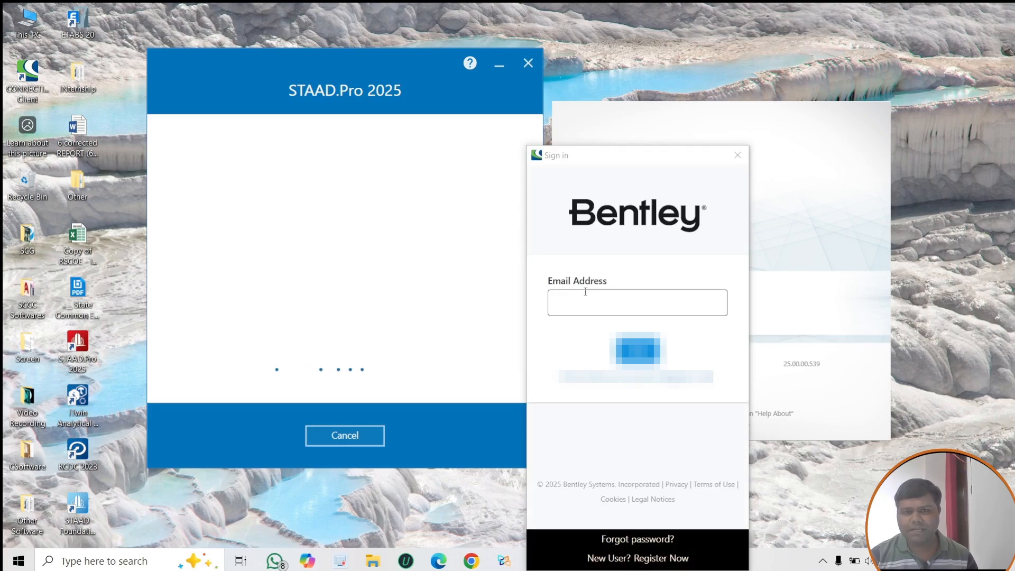
Step: Sign in with the saved account e-mail, move the Sign in window right, and choose Restart Later
left_click(588, 299)
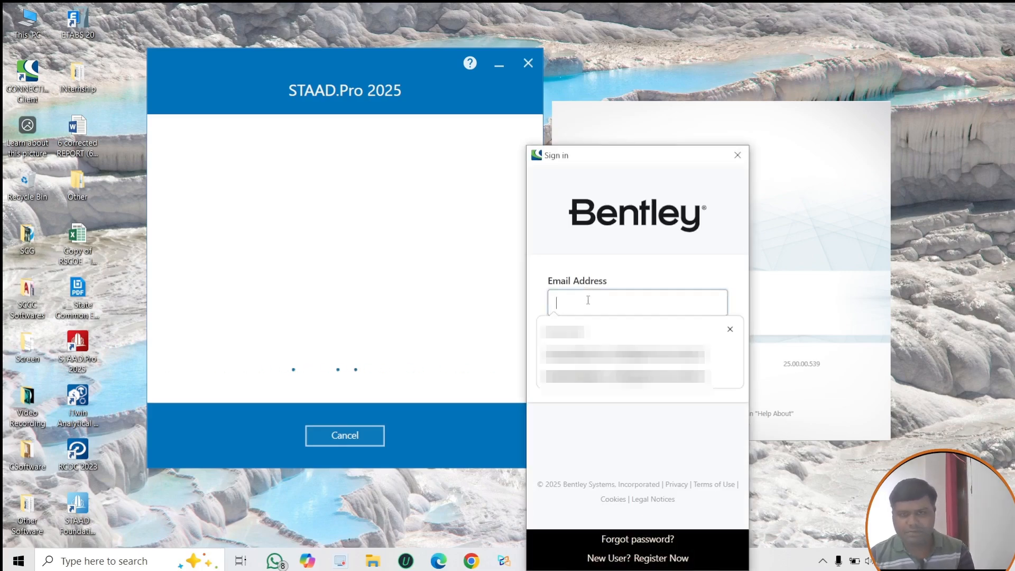
left_click(600, 354)
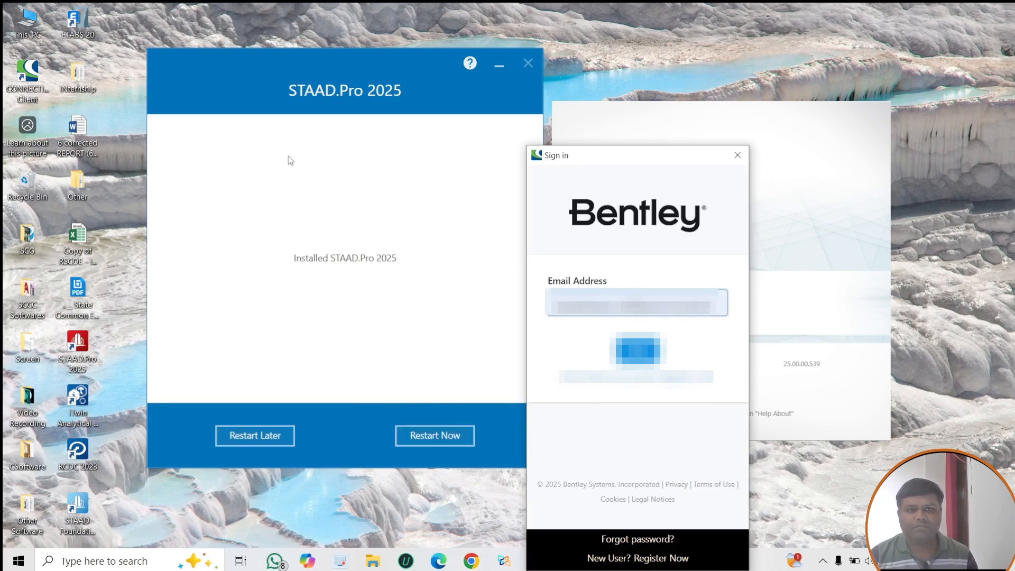
left_click(637, 349)
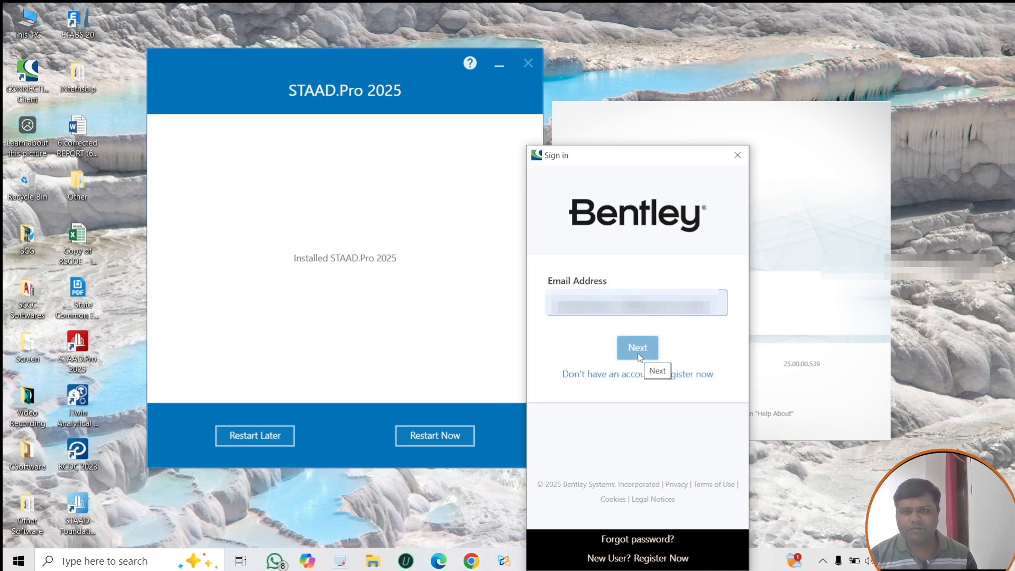
left_click_drag(603, 154, 873, 126)
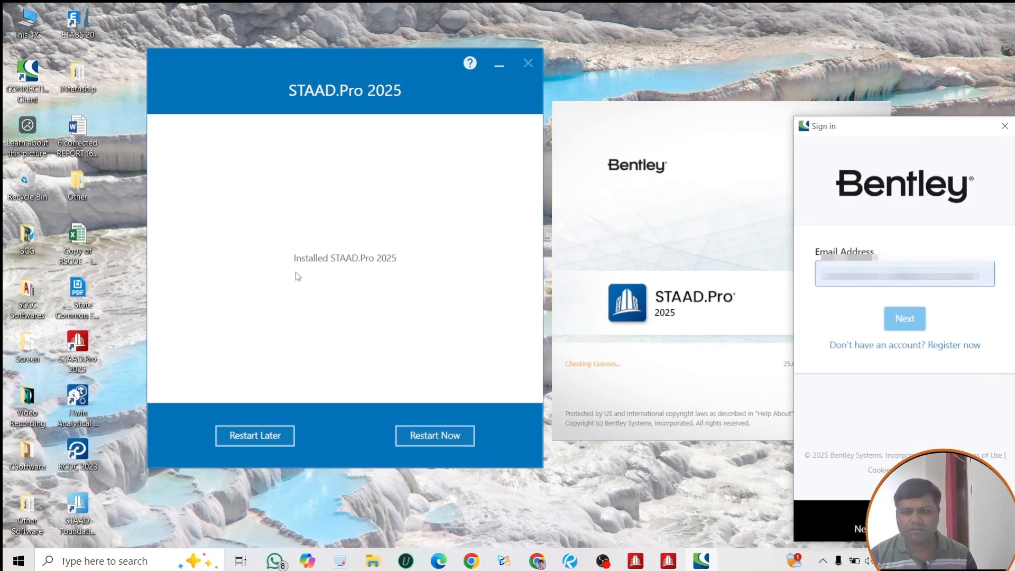
left_click(251, 439)
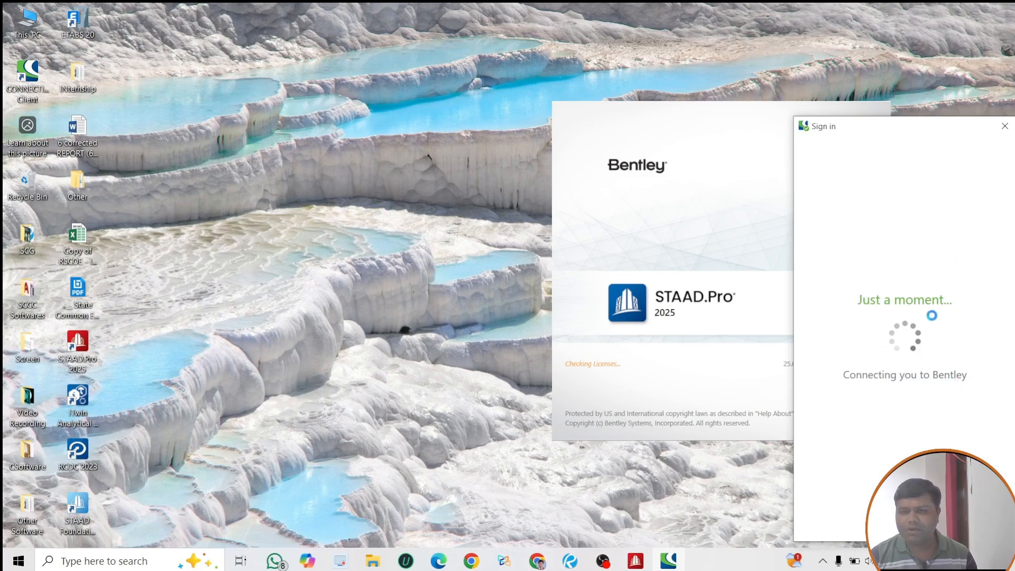
Step: Move the STAAD.Pro splash window left while sign-in and license checks finish
left_click_drag(692, 113, 527, 109)
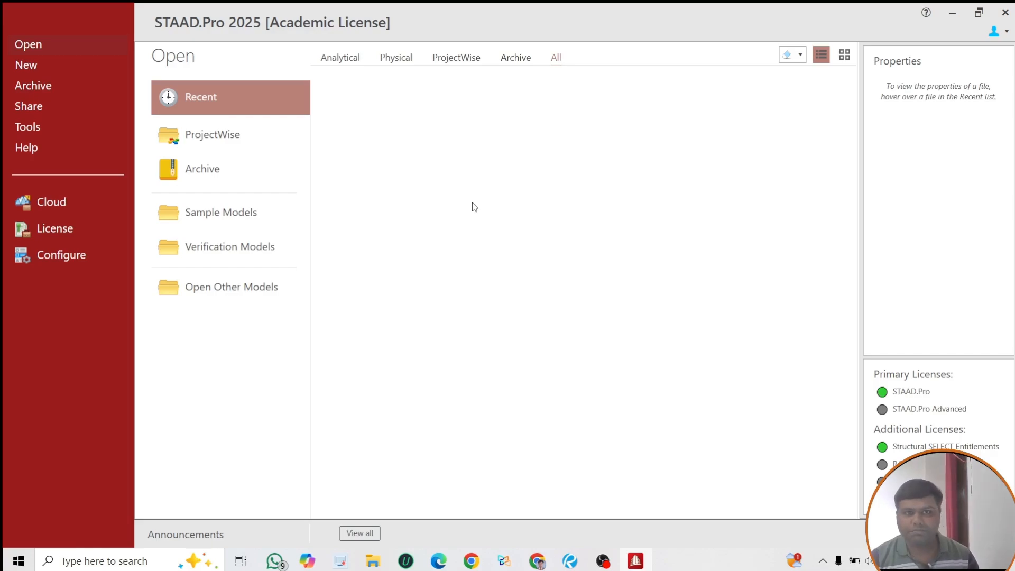
Step: Create new analytical model Structure1 in the Desktop folder using Metric units
left_click(40, 67)
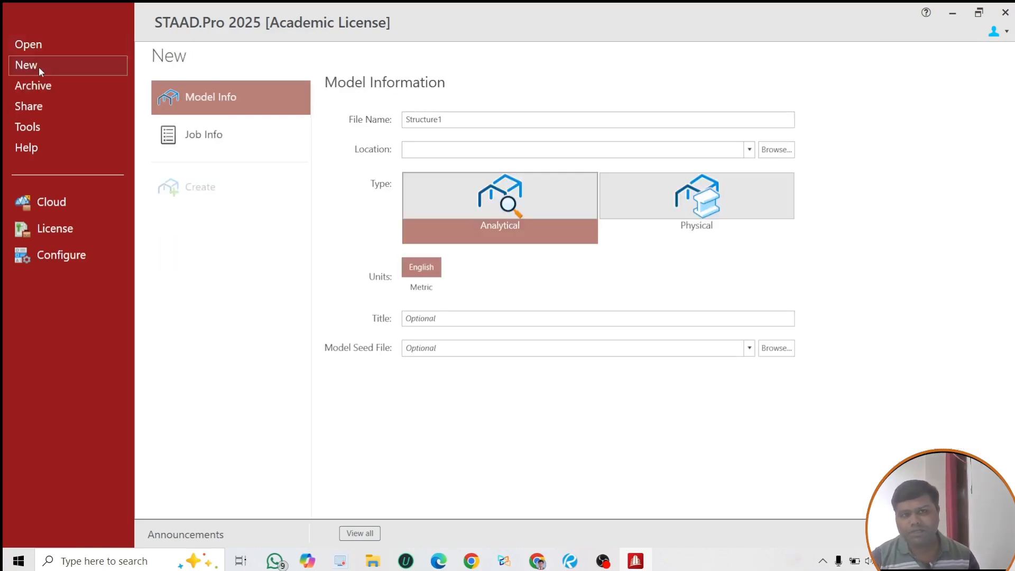
left_click(553, 151)
left_click(781, 151)
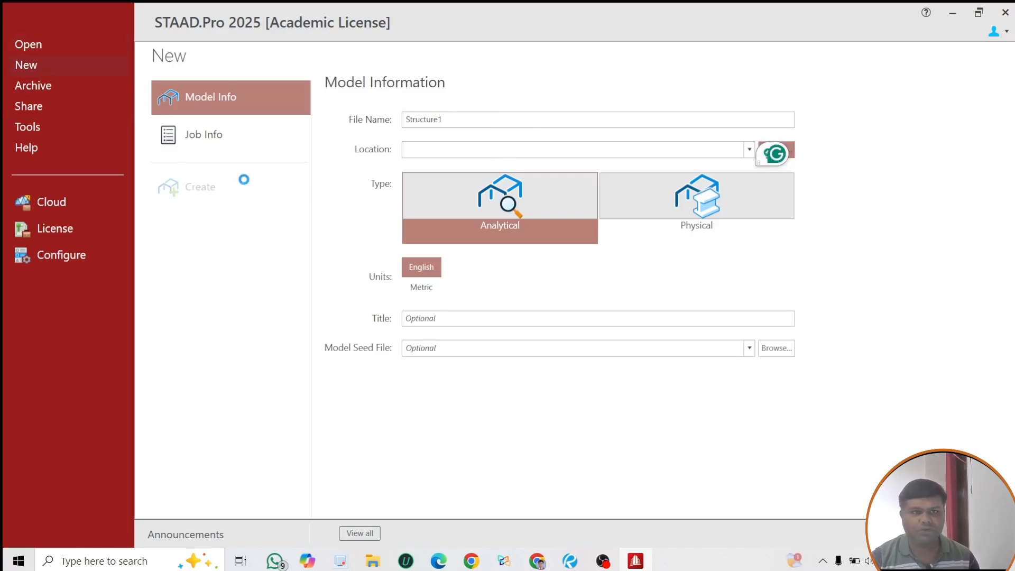
left_click(59, 150)
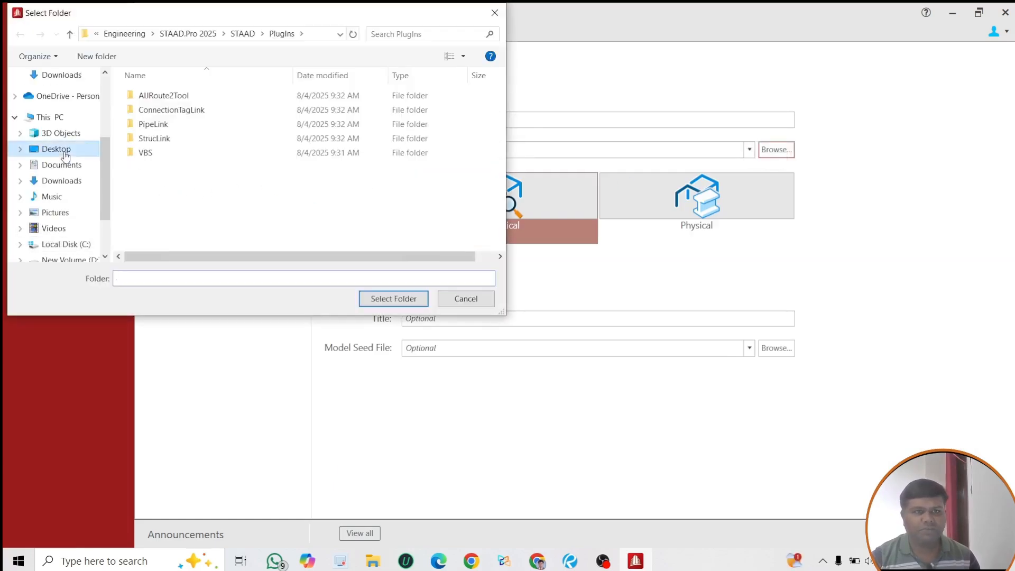
left_click(393, 299)
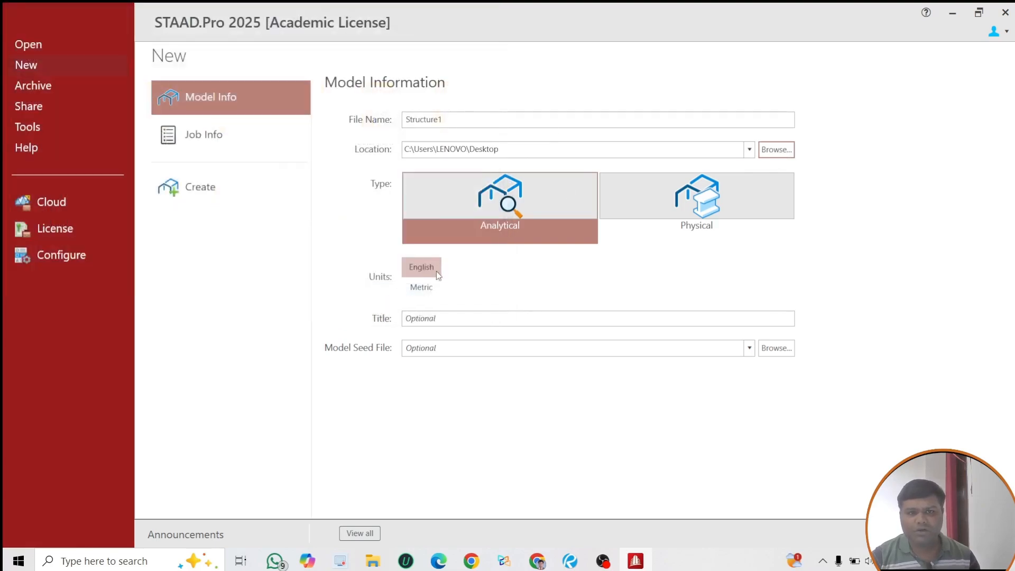
left_click(417, 293)
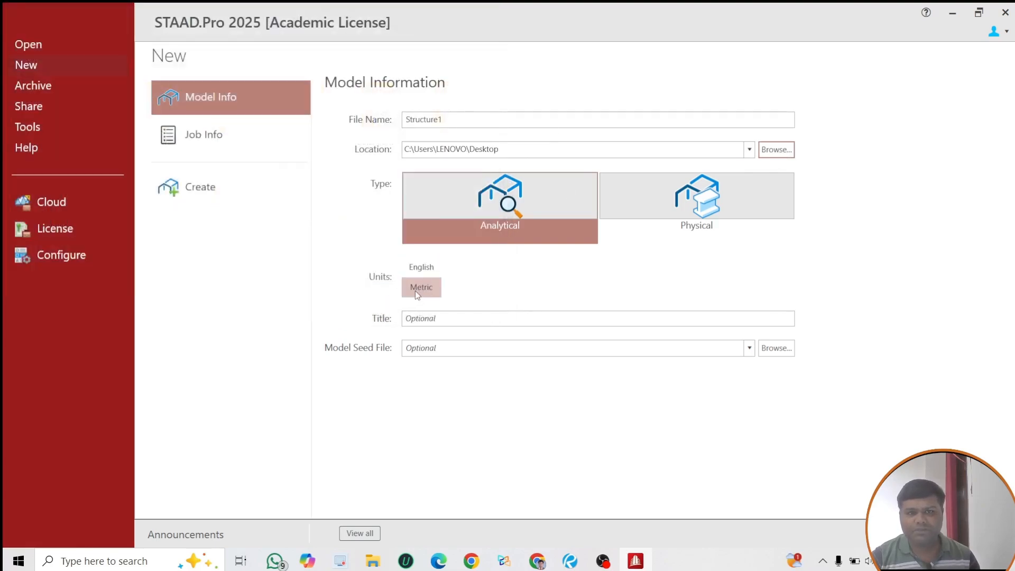
left_click(201, 189)
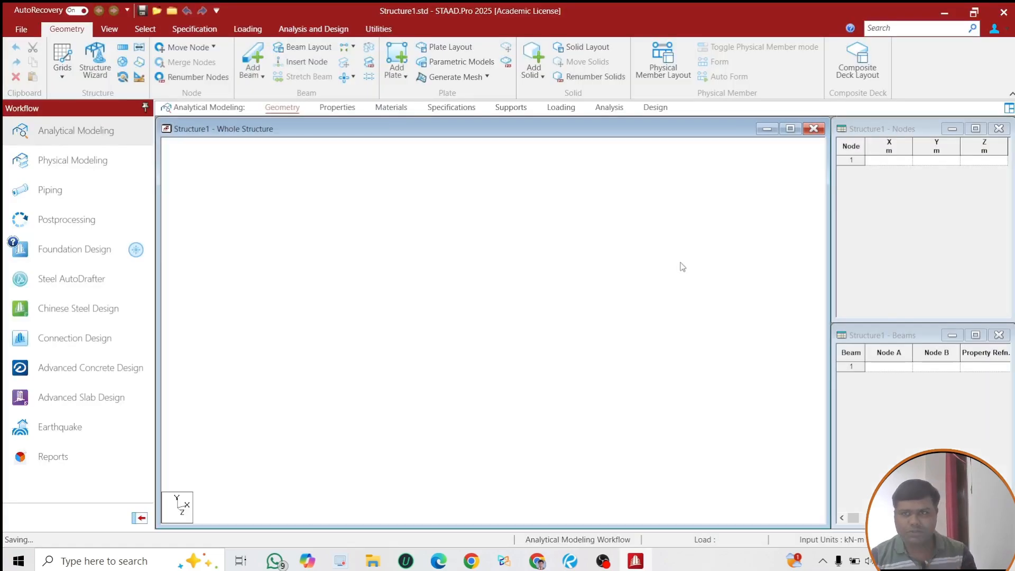
Step: Enter node 1 at 0,0,0 and node 2 at X 5 in the Nodes table
left_click(899, 160)
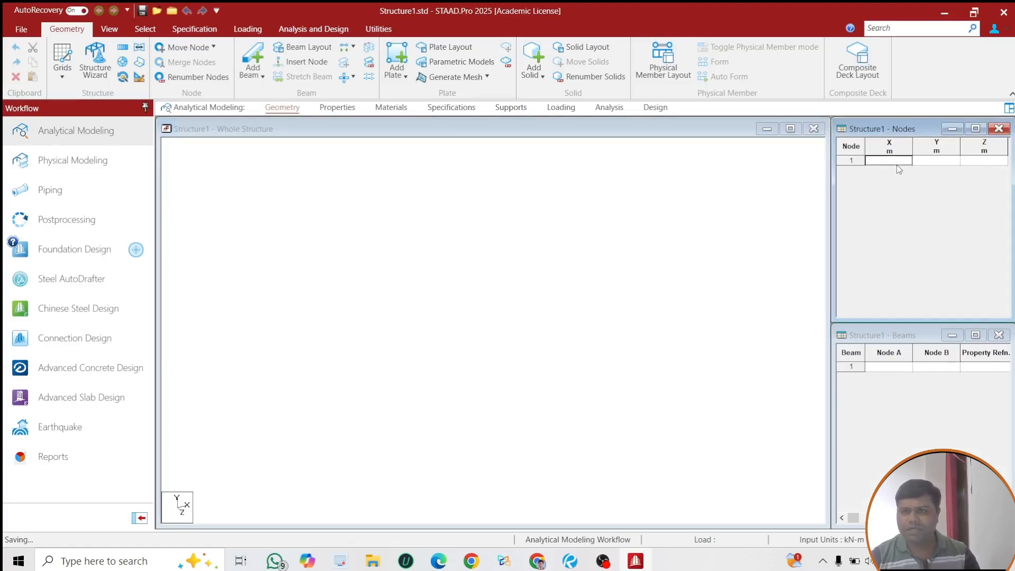
type("0")
key("Tab")
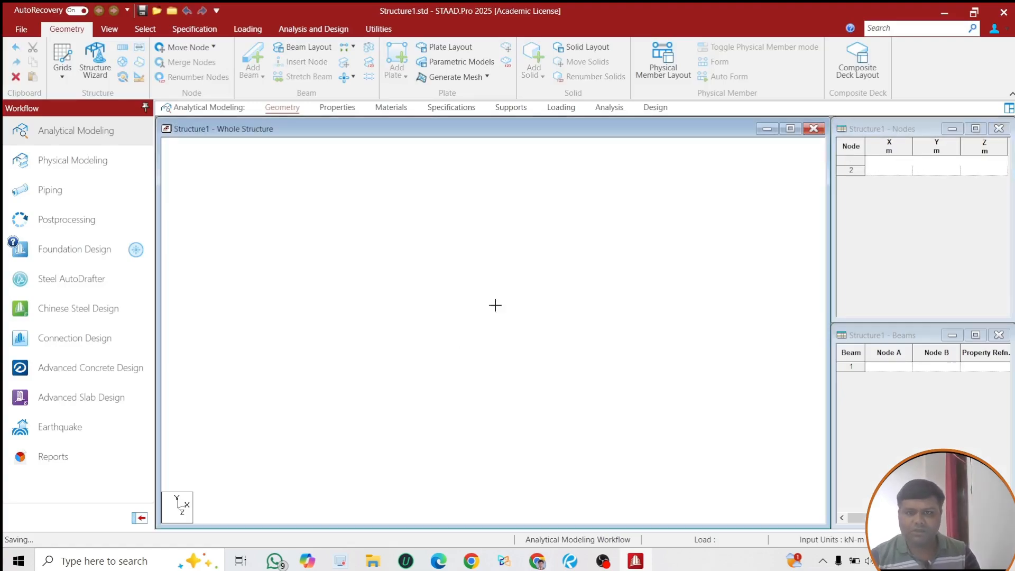
left_click(899, 172)
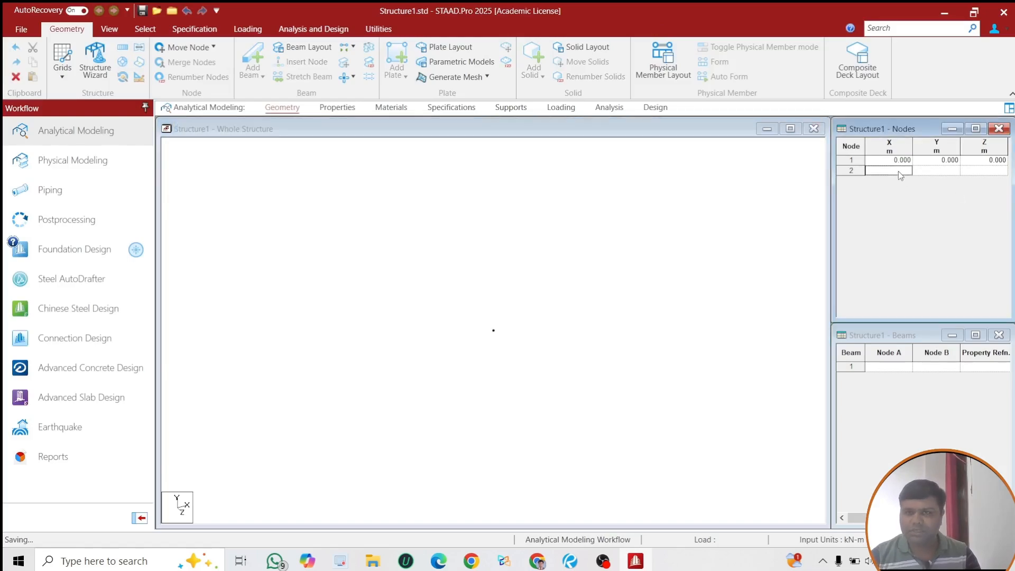
type("5")
key("Tab")
type("0")
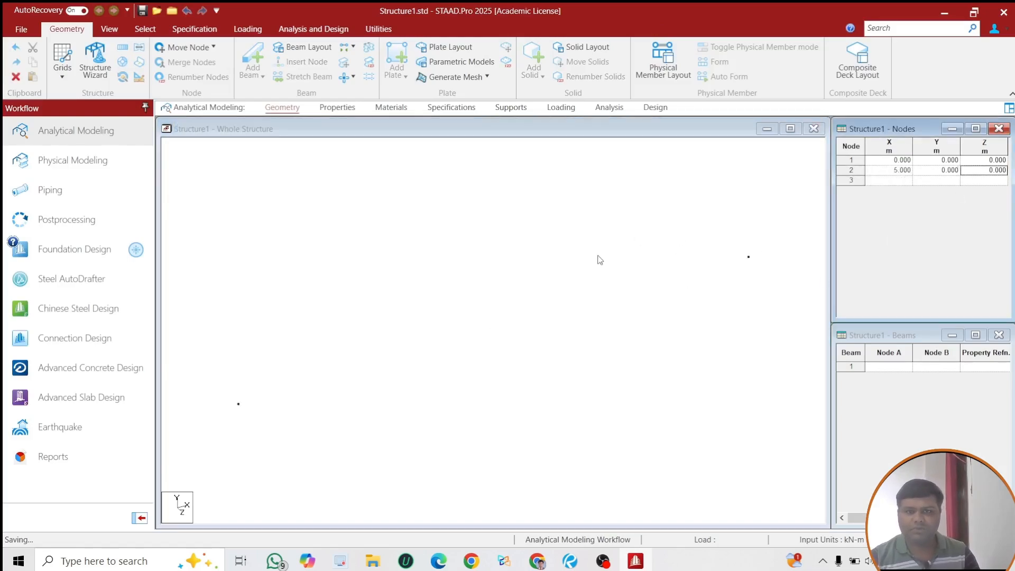
Step: Draw beam 1 from node 1 to node 2, recentre the view, and close STAAD.Pro
right_click(451, 259)
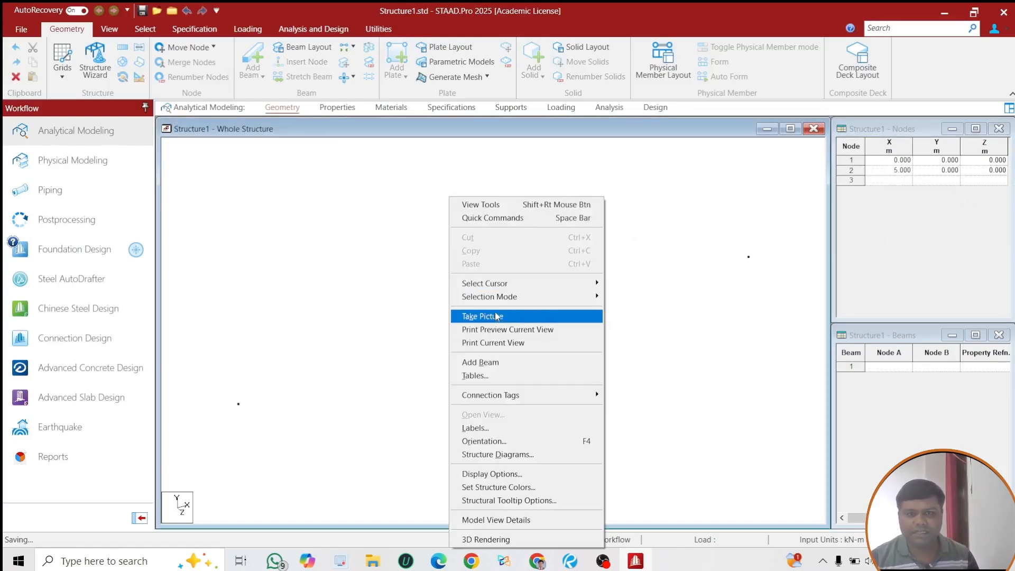
left_click(516, 364)
left_click(238, 404)
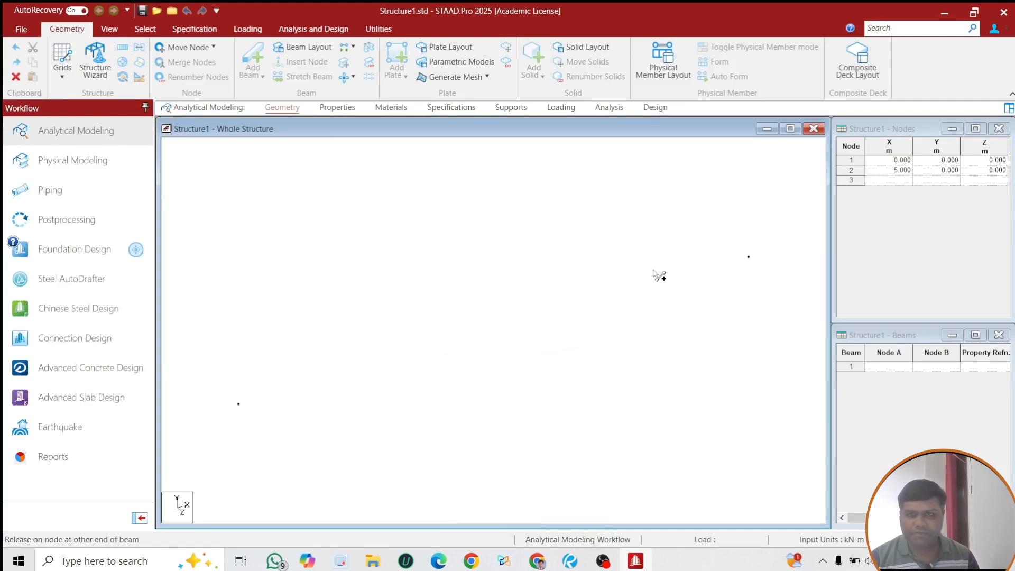
left_click(749, 257)
scroll(508, 340, "down", 3)
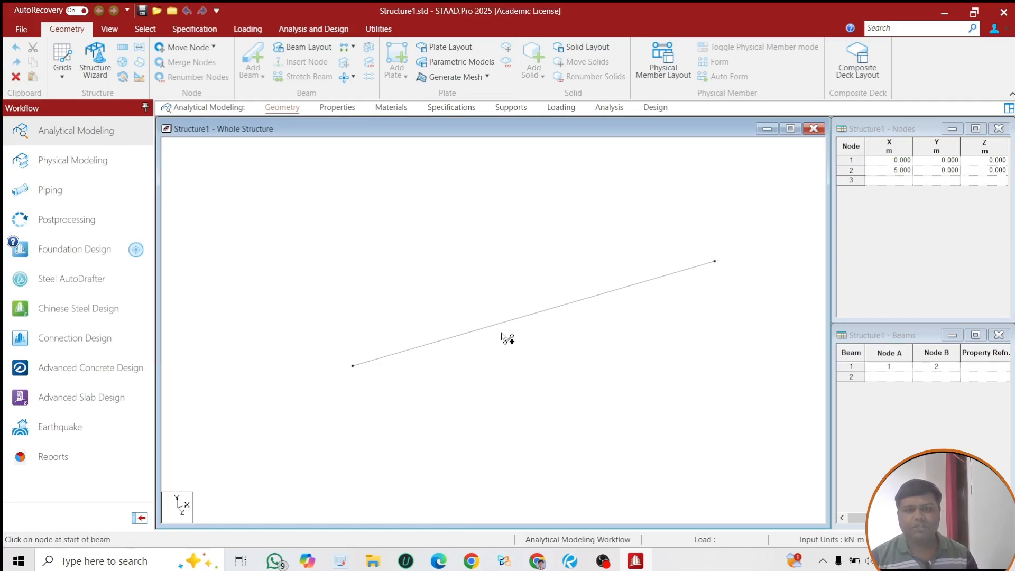
left_click_drag(514, 308, 453, 279)
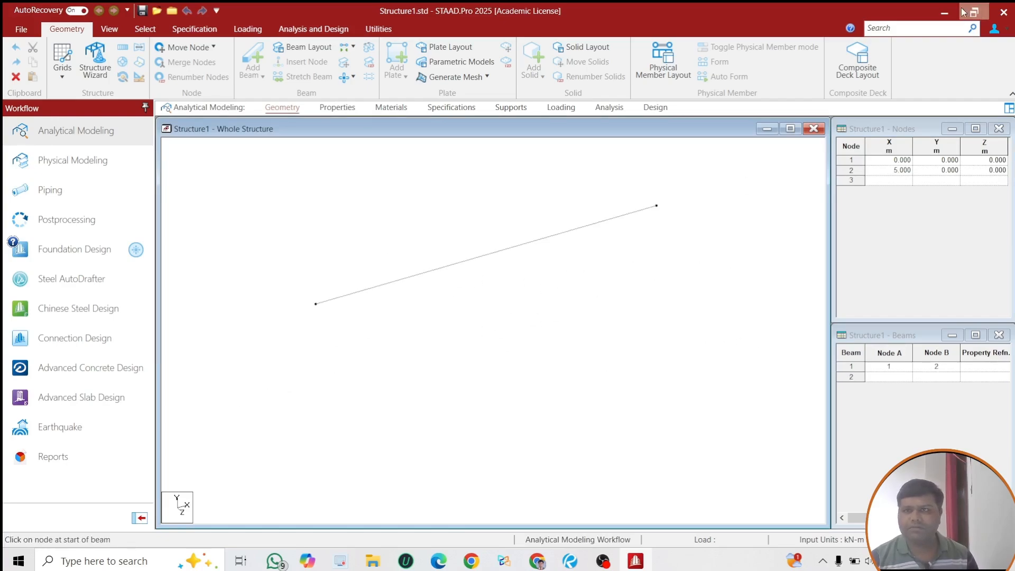
left_click(1003, 11)
Step: Save the changes to Structure1 and let STAAD.Pro close to the desktop
left_click(486, 309)
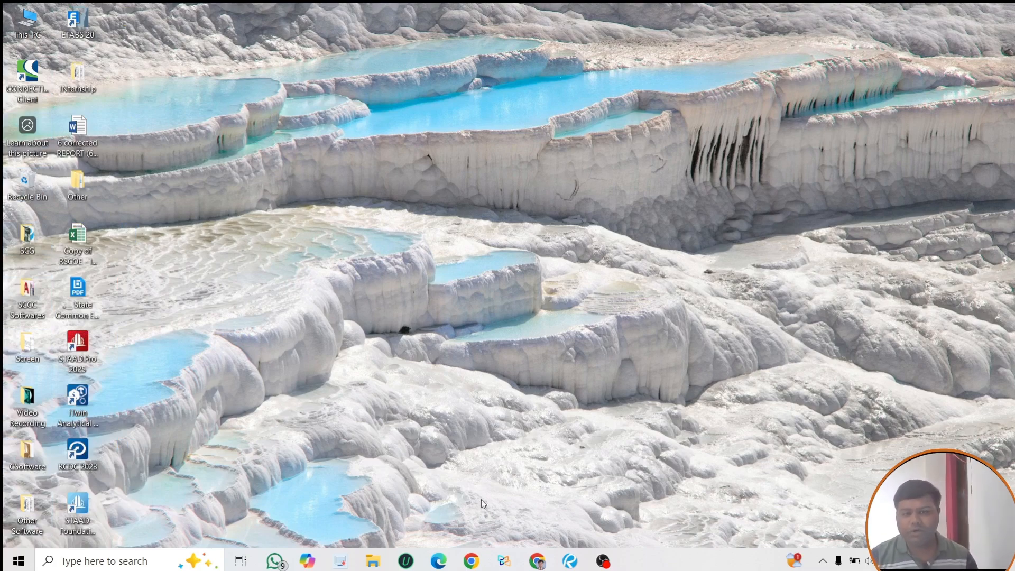
mouse_move(540, 564)
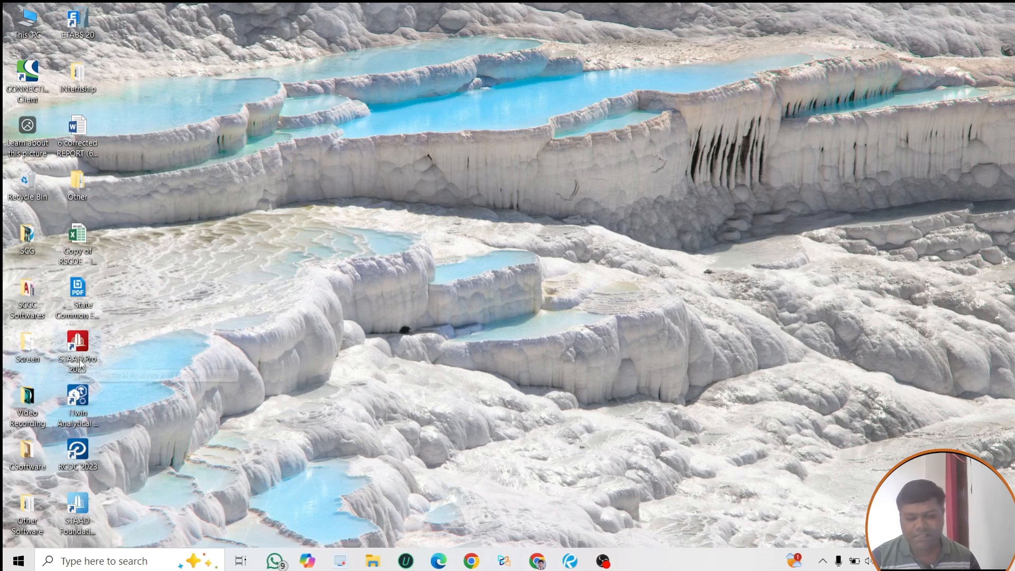